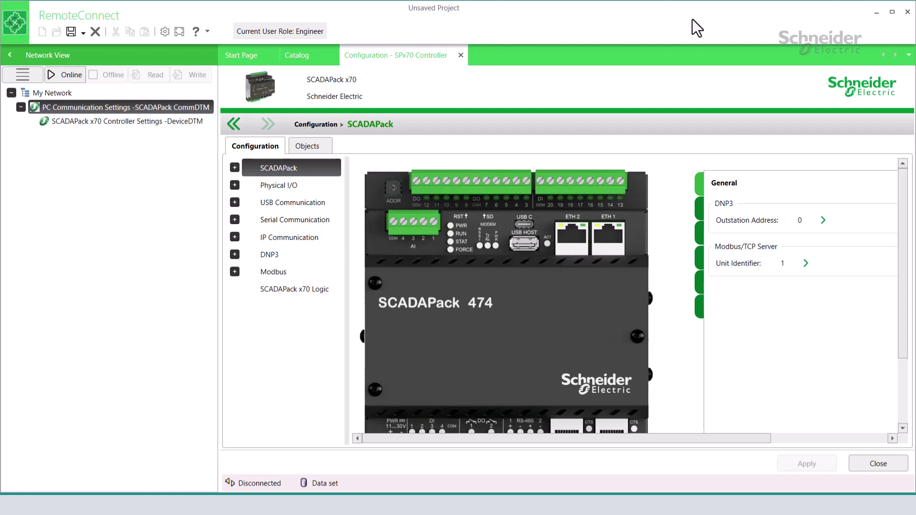
Step: Select the SCADAPack x70 Controller Settings and go online over TCP to 172.16.1.200
left_click(191, 123)
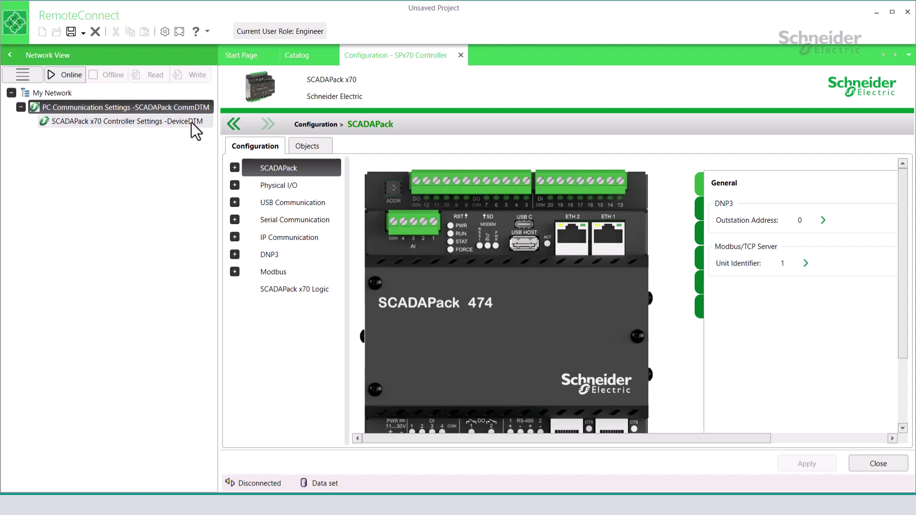
left_click(71, 75)
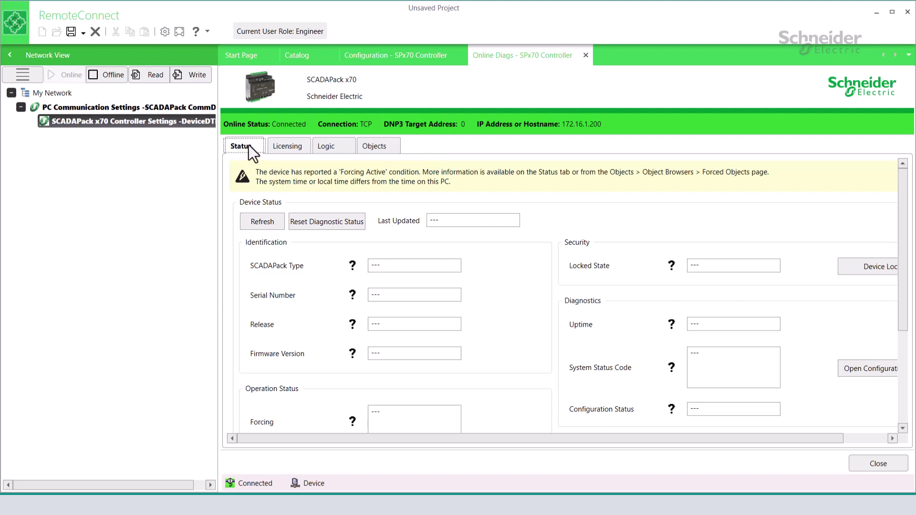
Step: Refresh status to read SCADAPack 474, firmware 9.8.5.4523, Code 0 Normal, and confirm no password lock
left_click(262, 221)
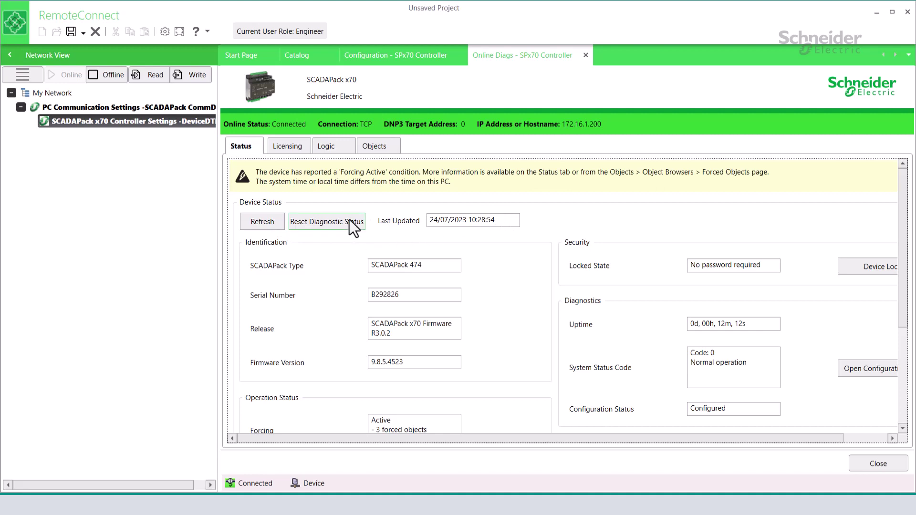
left_click_drag(716, 353, 683, 354)
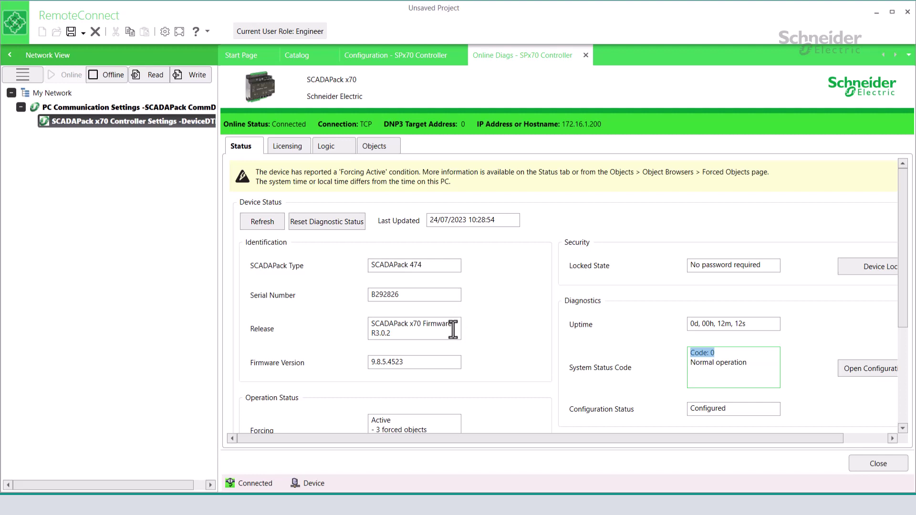
left_click(439, 364)
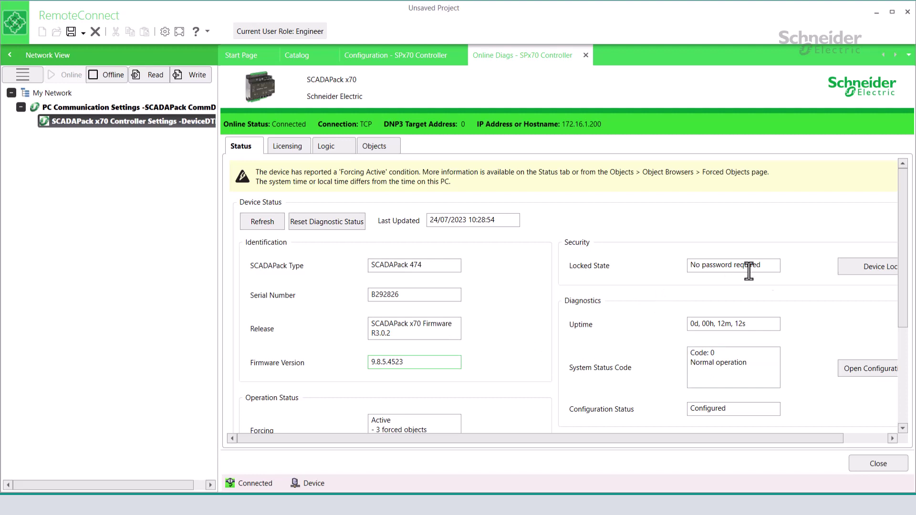
left_click(860, 265)
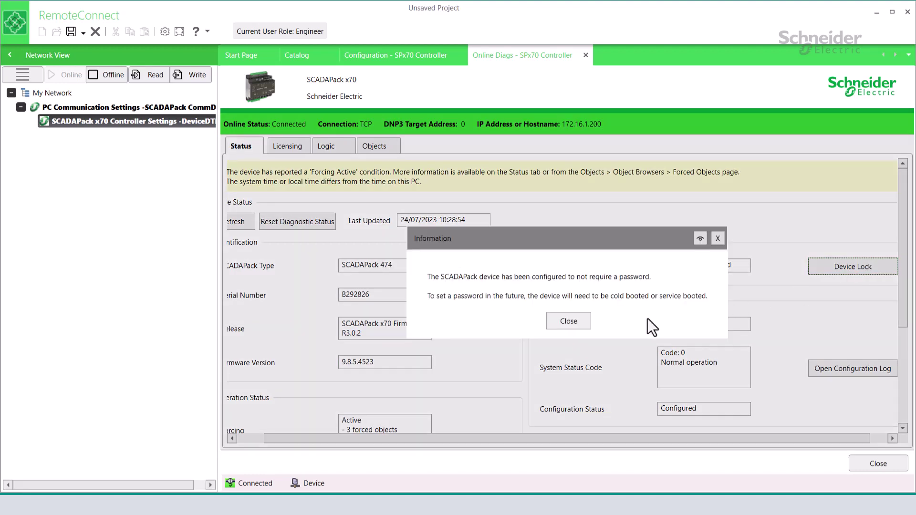
left_click(574, 322)
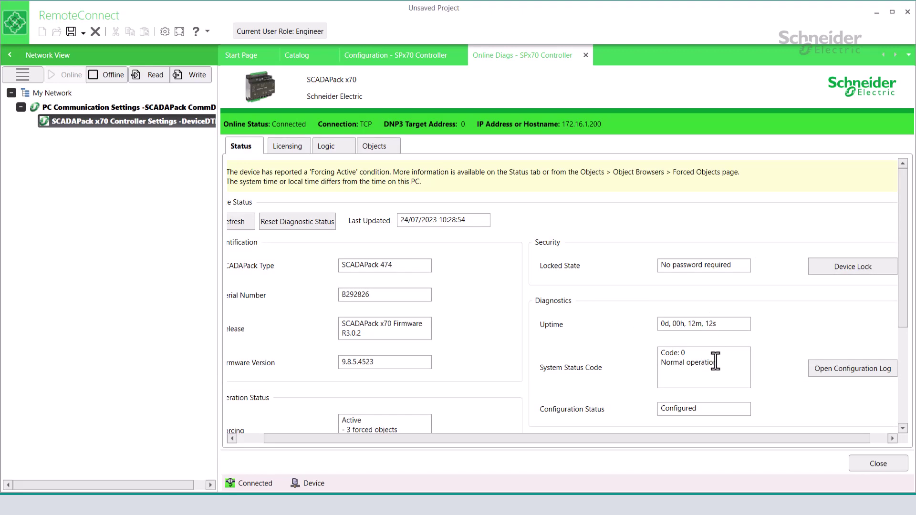
Step: Scroll to the Clock section to review 13.7 Vdc input, 3.7 Vdc battery and 34.7 °C temperature
scroll(716, 362, "down", 5)
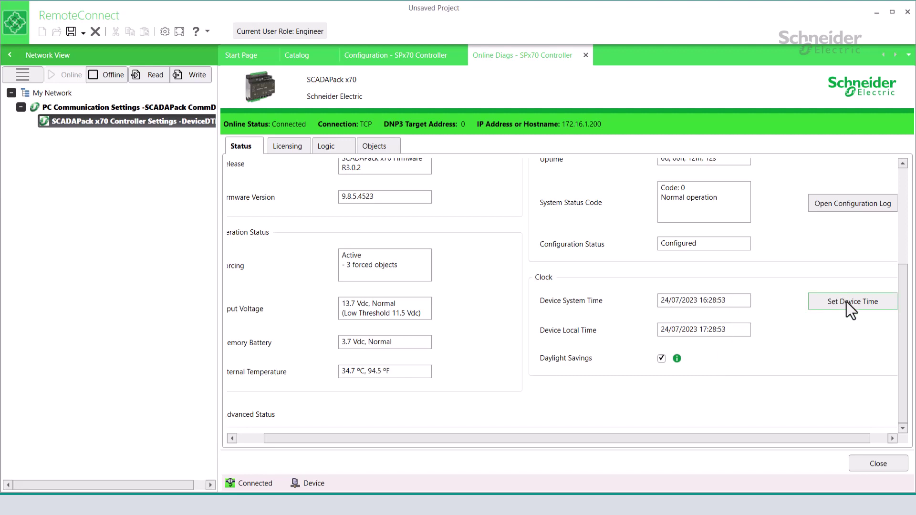
left_click_drag(651, 439, 562, 444)
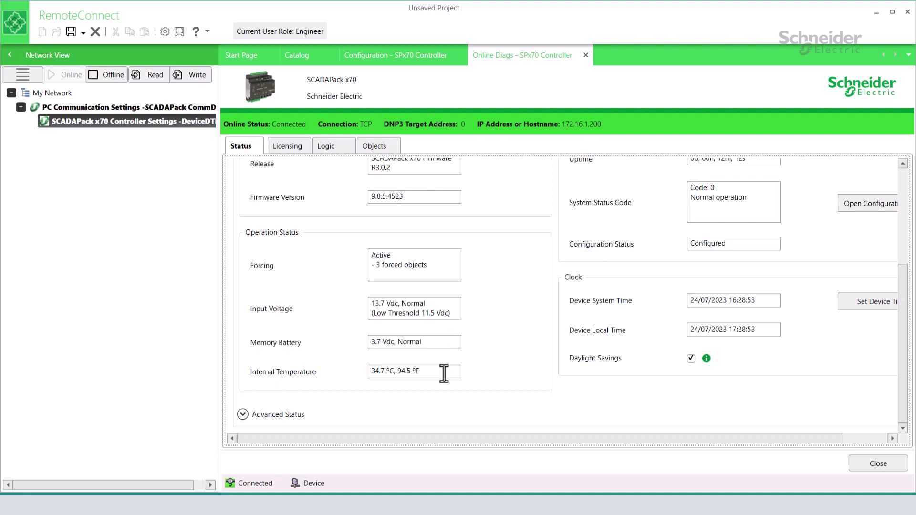
Step: Expand Advanced Status and review restart reasons, I/O Board 0 firmware 2.2.04 and bootloader 1.41
left_click(243, 414)
scroll(278, 381, "down", 5)
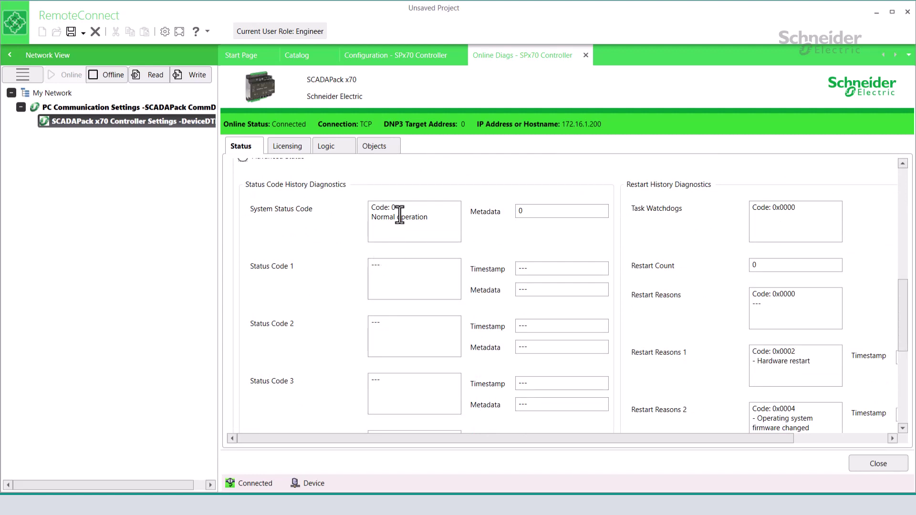
scroll(400, 214, "down", 3)
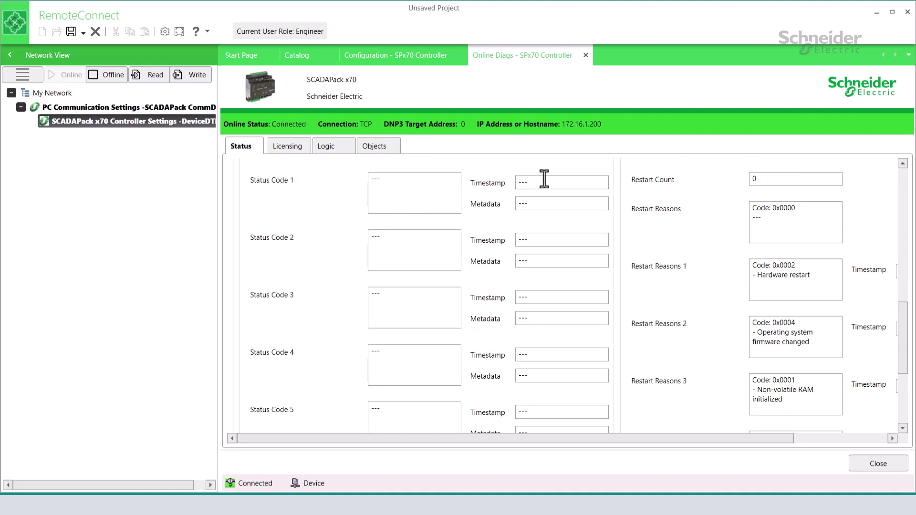
scroll(537, 232, "up", 3)
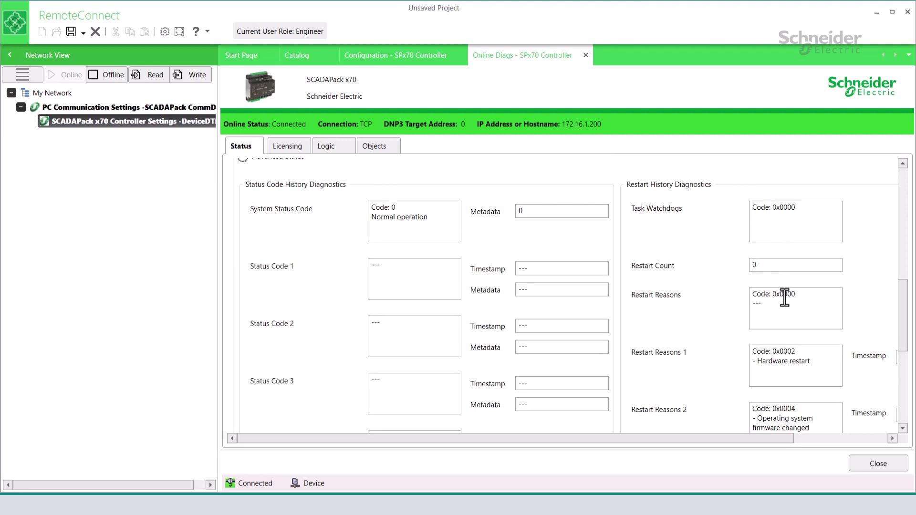
scroll(814, 360, "down", 5)
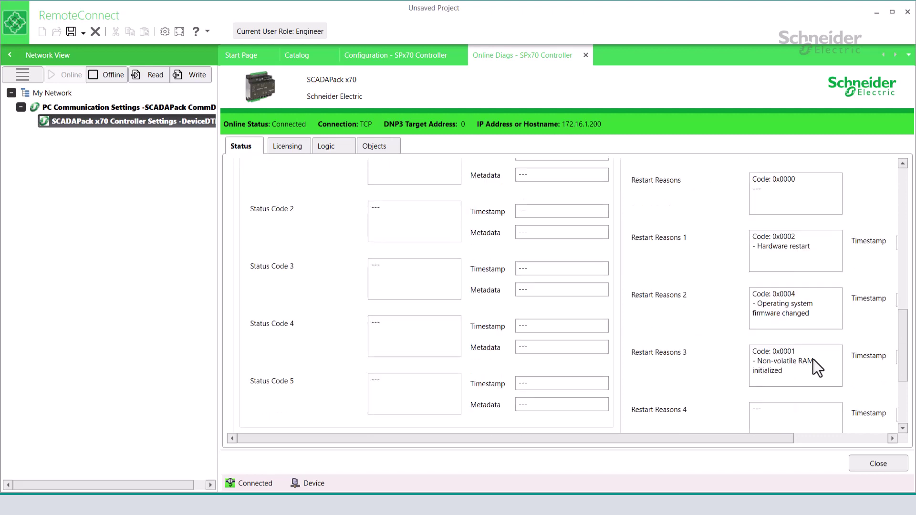
scroll(813, 360, "down", 1)
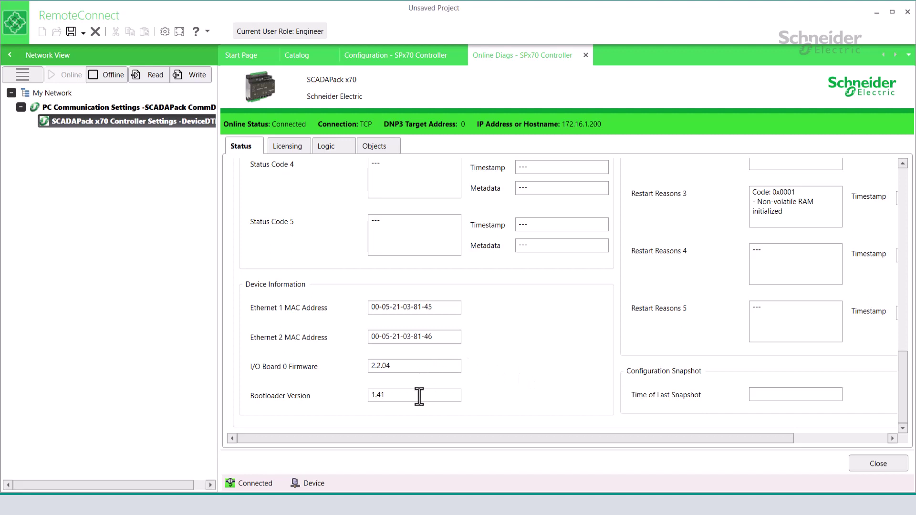
Step: Refresh the Licensing tab to show both DNP3 features and RealfloRuns at level 10
left_click(294, 144)
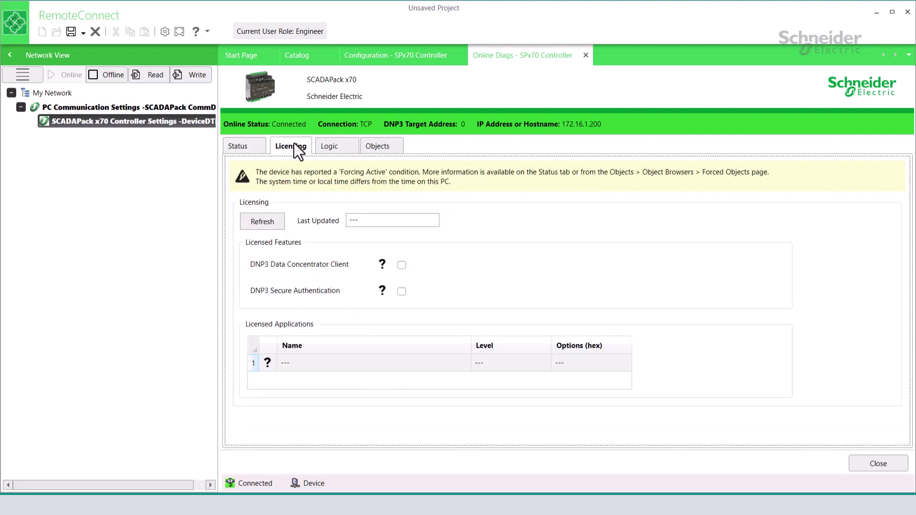
left_click(261, 221)
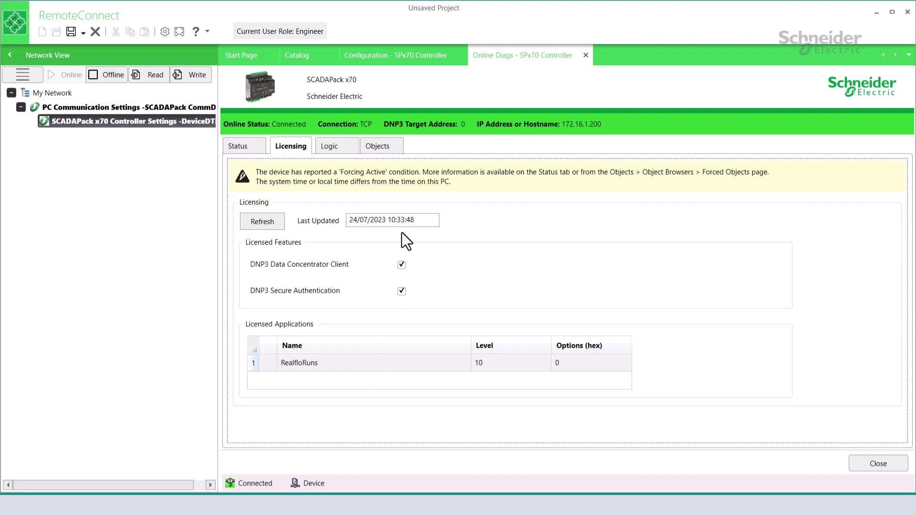
Step: Refresh the Logic tab to show the application in RUN, Code 0 Normal, MAST scan 8/16 ms
left_click(335, 145)
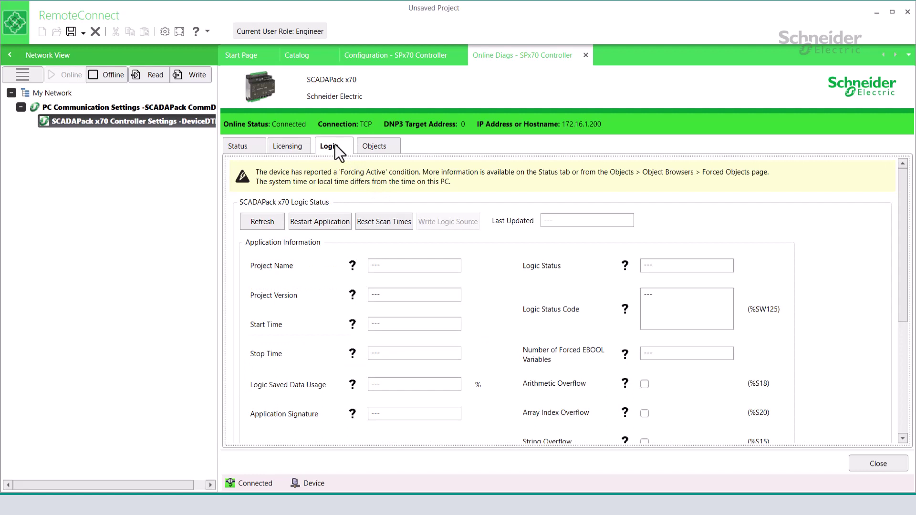
left_click(260, 222)
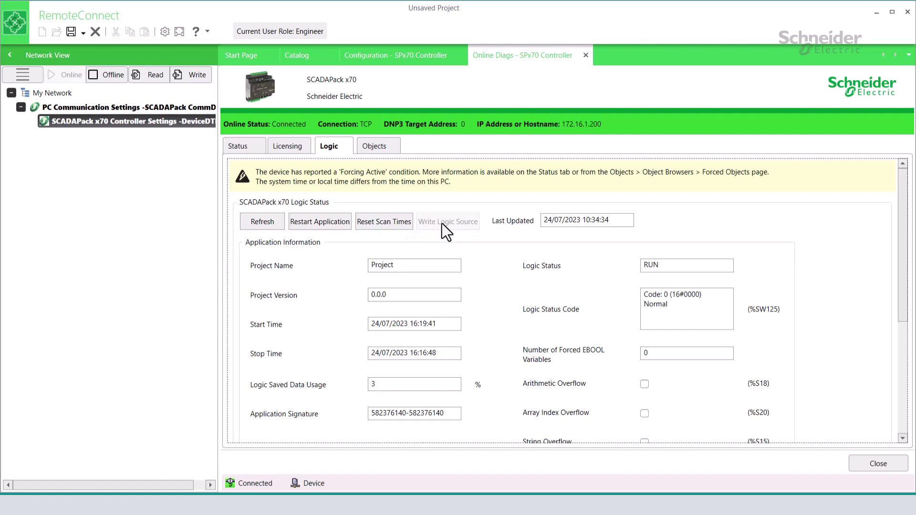
mouse_move(445, 271)
Step: Scroll the Logic status to review Project version 0.0.0, 3% saved data, no forced EBOOLs
scroll(709, 368, "down", 2)
scroll(709, 367, "down", 5)
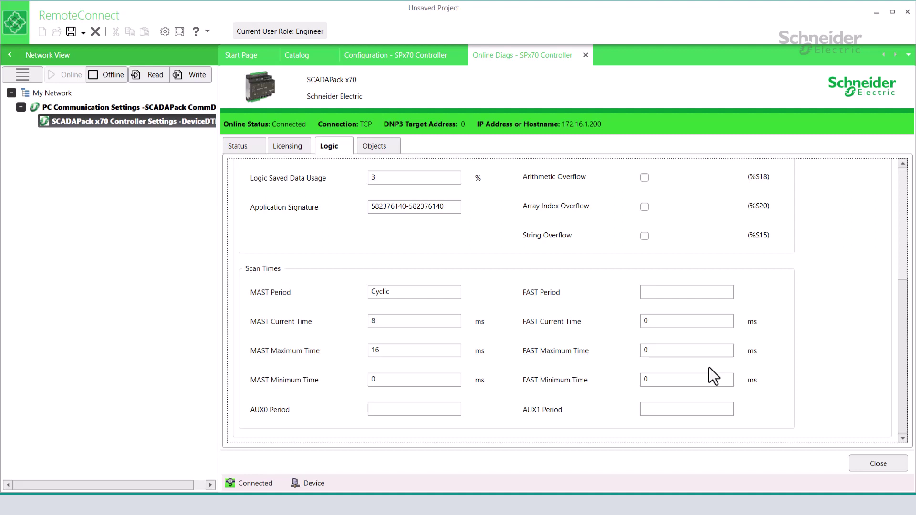
scroll(571, 366, "up", 5)
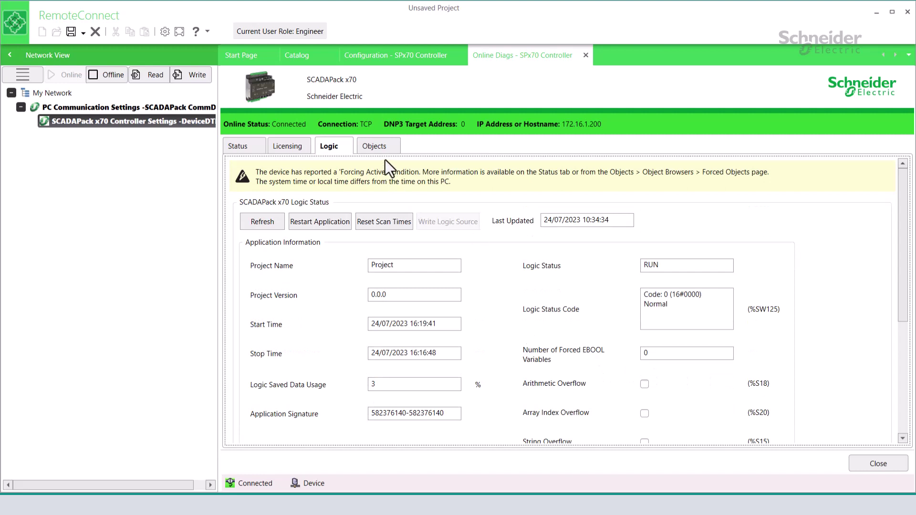
Step: Refresh the SCADAPack I/O object browser to show live Online values, PIO_SP474_Status at 1
left_click(375, 145)
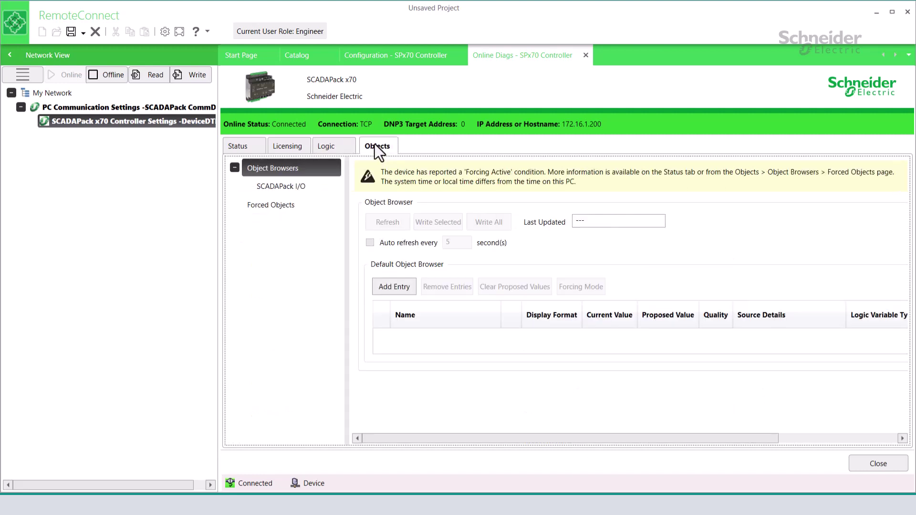
left_click(297, 186)
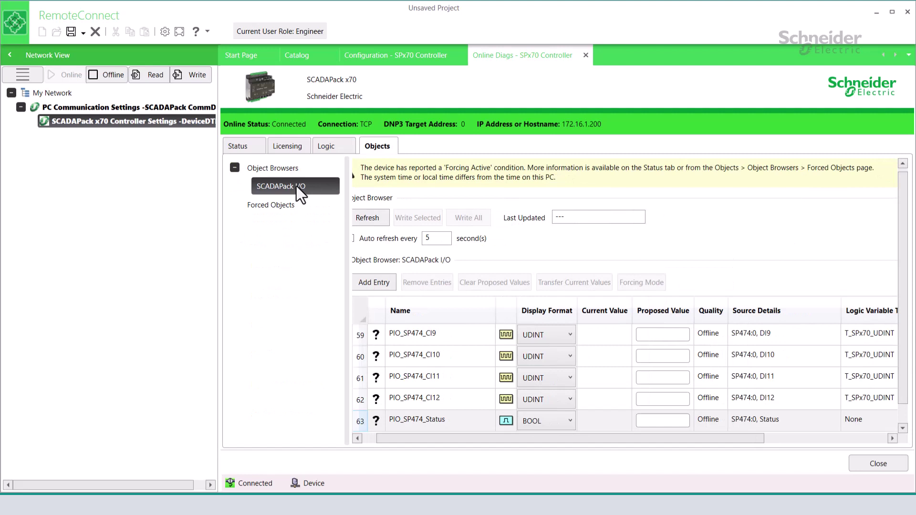
left_click(376, 217)
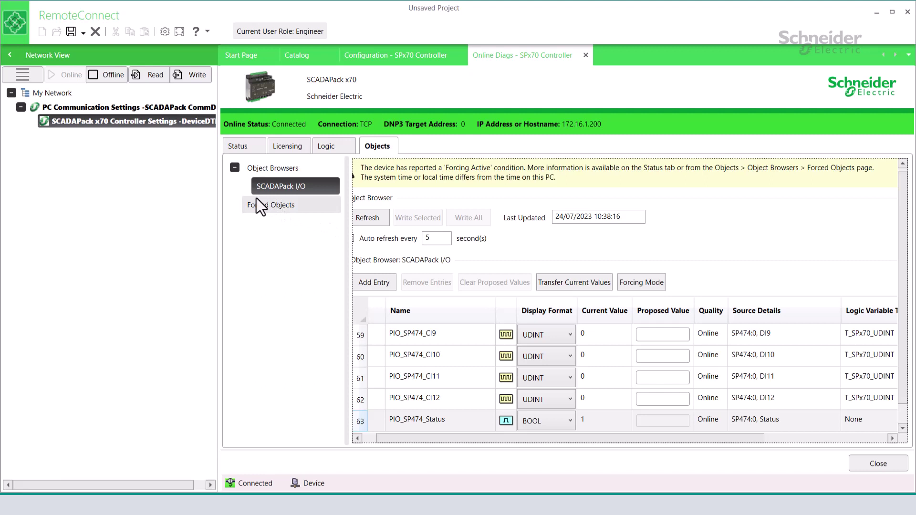
Step: Refresh Forced Objects to list PIO_SP474_DI1 at 1, PIO_SP474_DI5 at 0, PIO_SP474_AI1 at 3456
left_click(371, 56)
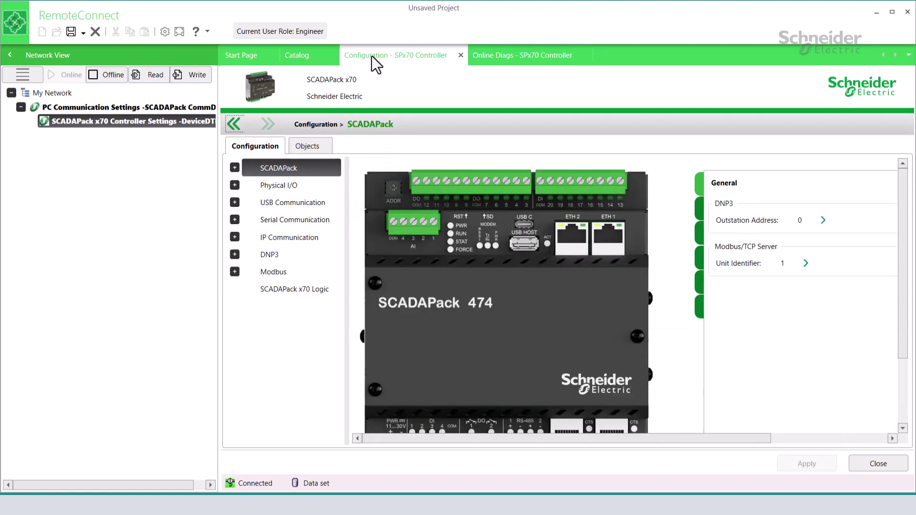
left_click(317, 147)
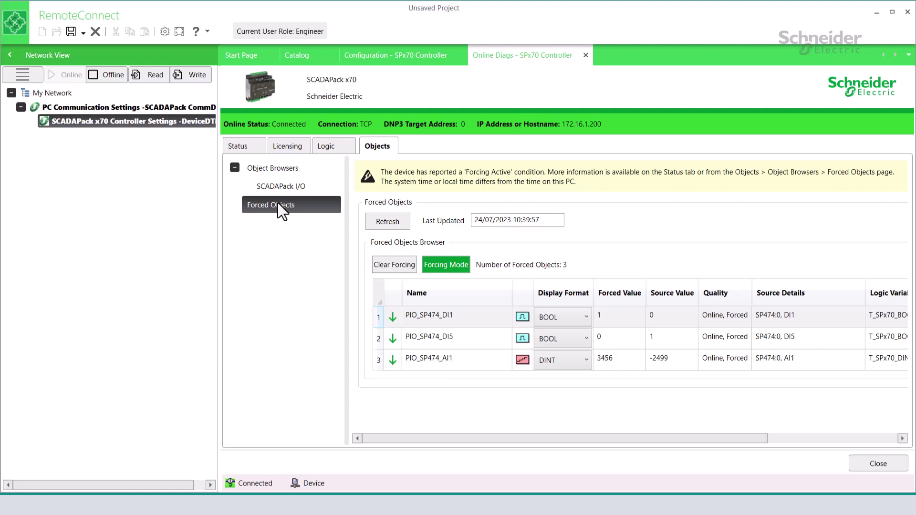
left_click(391, 224)
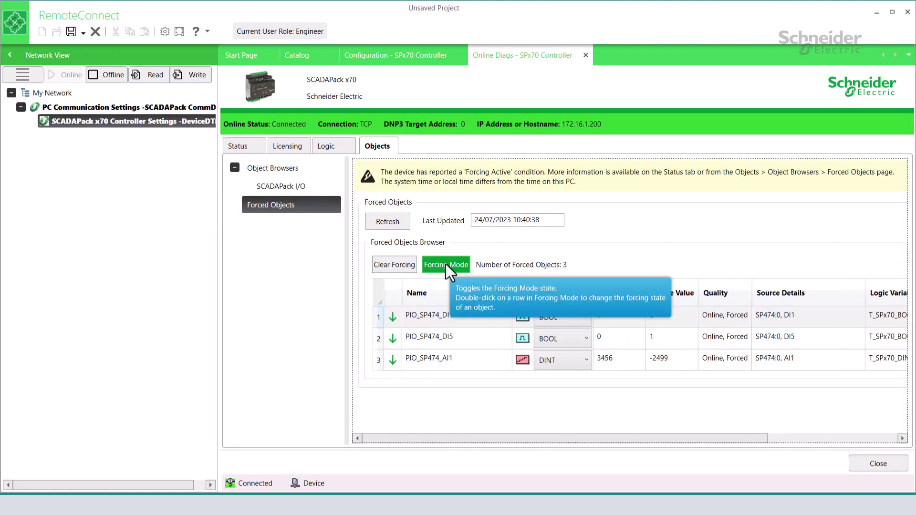
Step: Clear the selected forced values on the controller and confirm with Yes
left_click(386, 263)
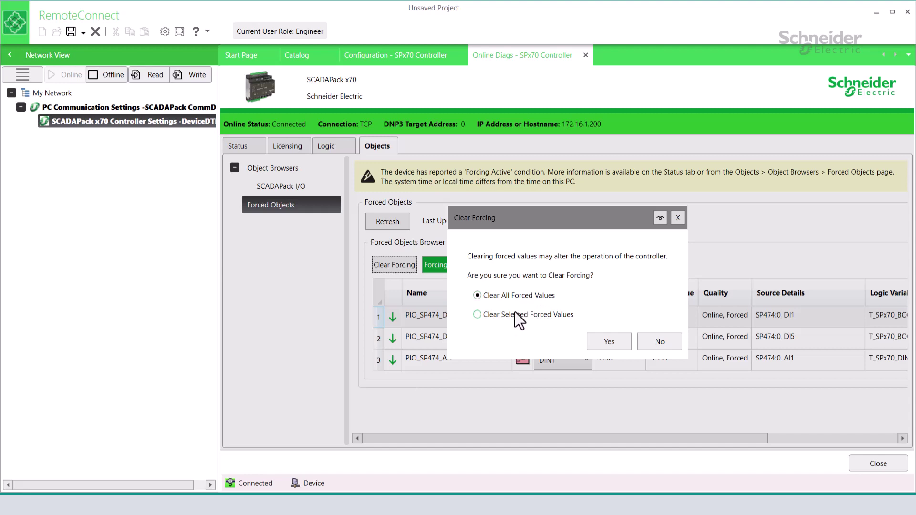
left_click(516, 315)
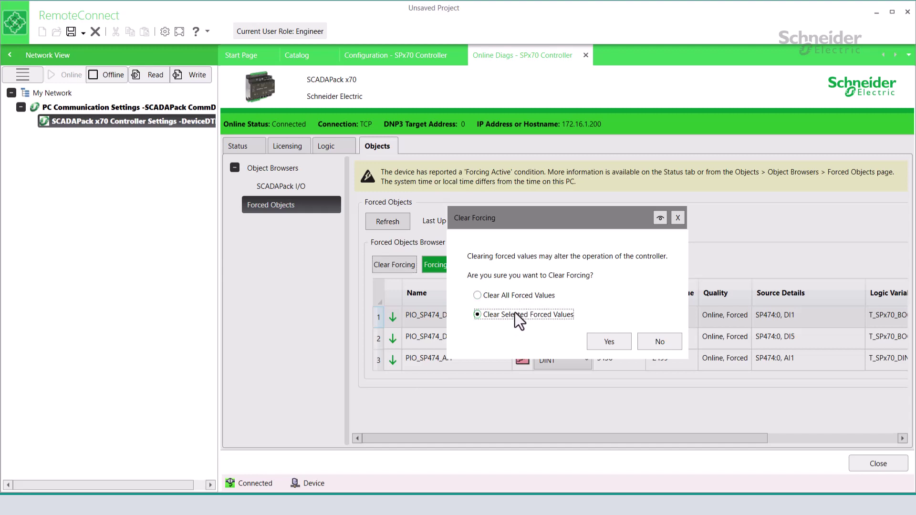
left_click(608, 343)
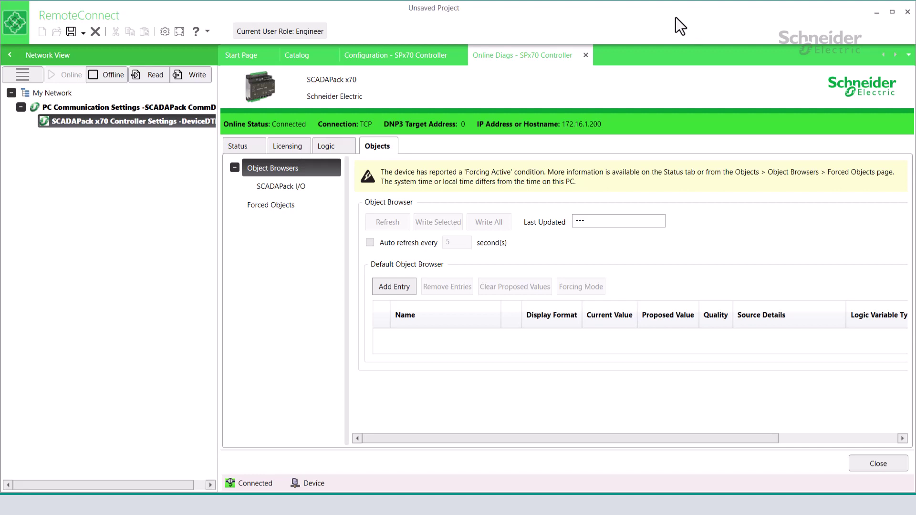
Step: Create an empty object browser called Diagnostics beside SCADAPack I/O and apply it
left_click(410, 60)
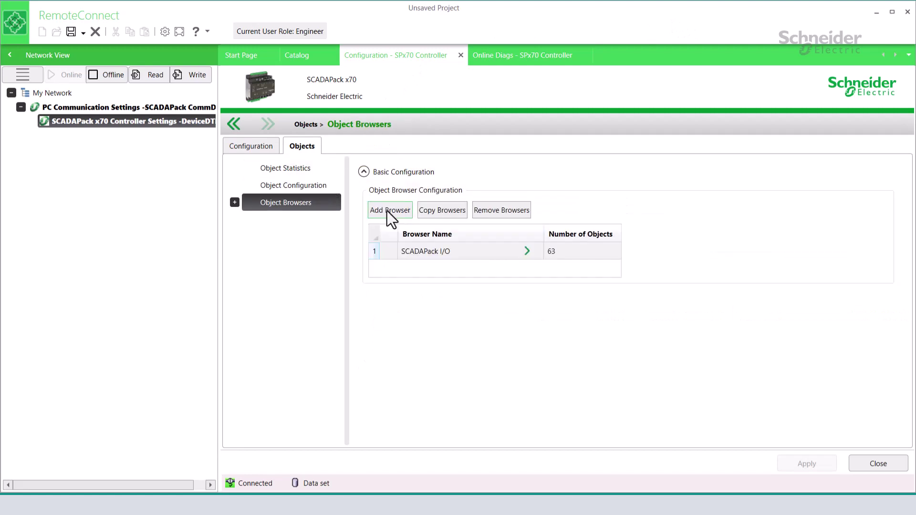
left_click(388, 212)
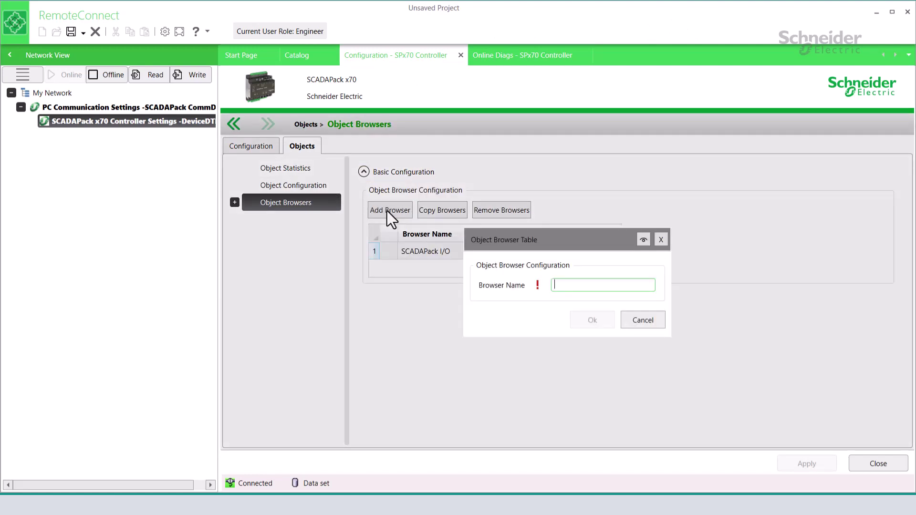
type("Diagnostics")
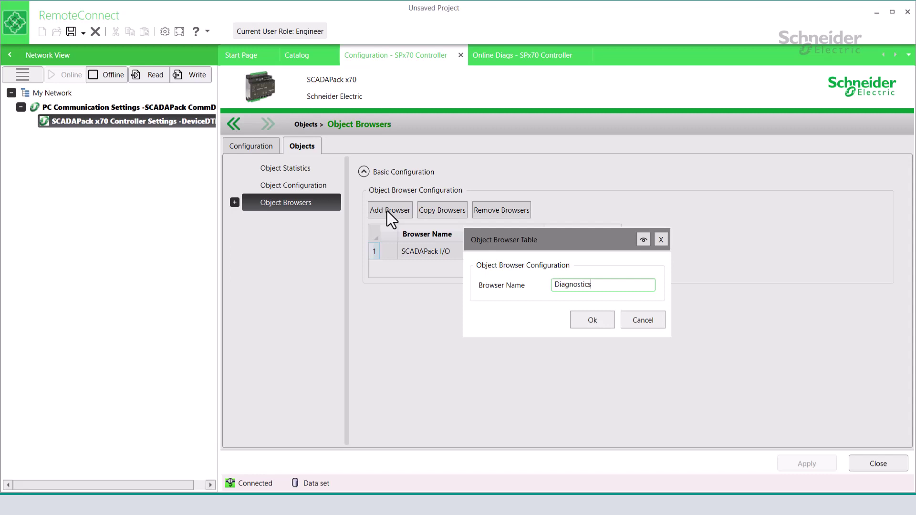
left_click(589, 319)
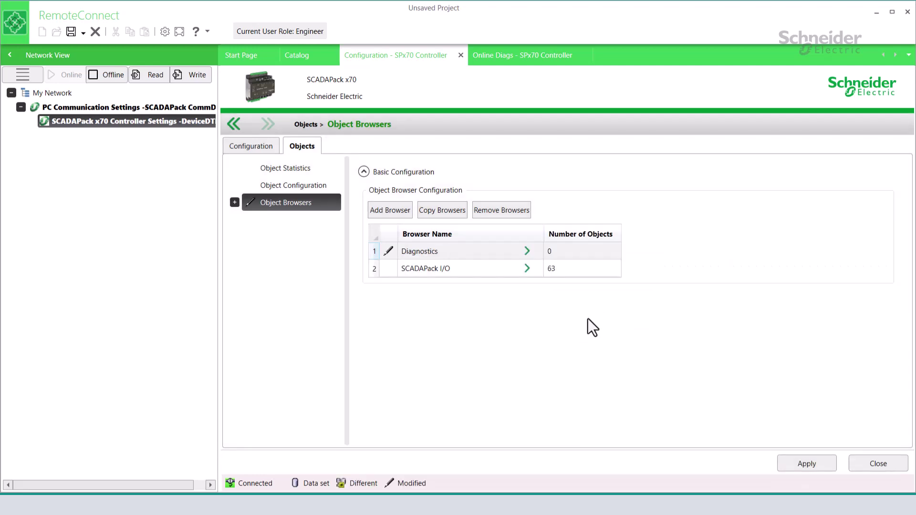
left_click(799, 465)
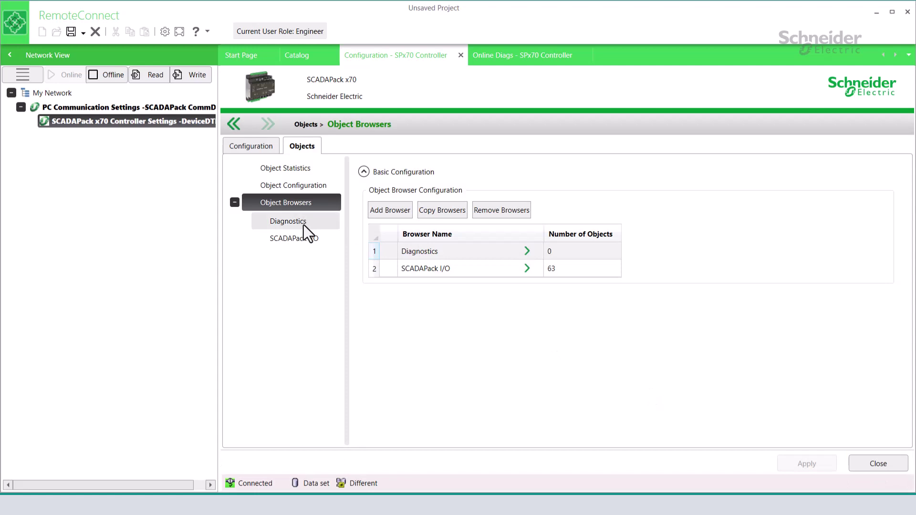
Step: Give the Diagnostics browser a system data group entry for SYS_LOGIC
left_click(303, 224)
left_click(400, 212)
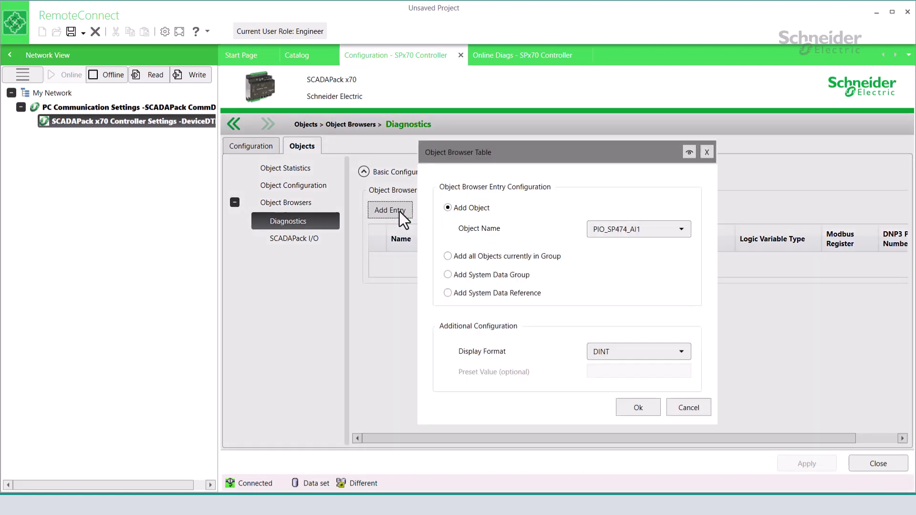
left_click(465, 278)
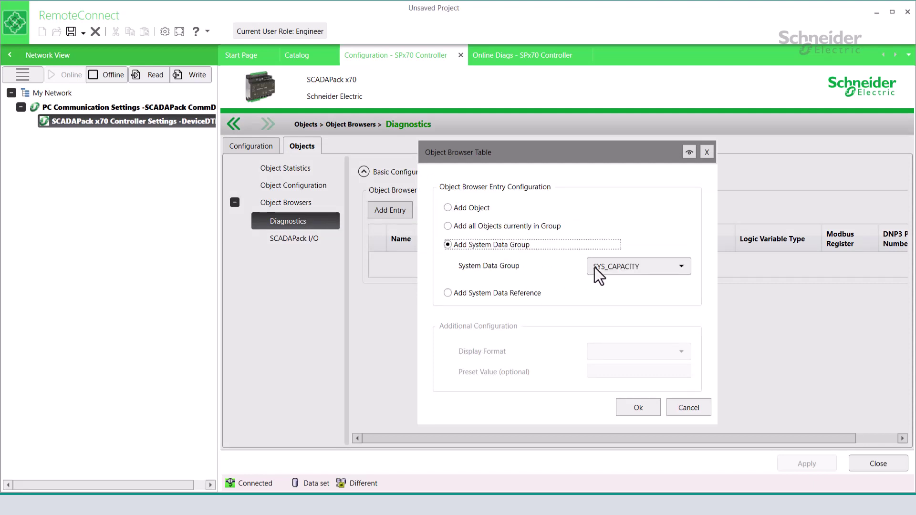
left_click(630, 266)
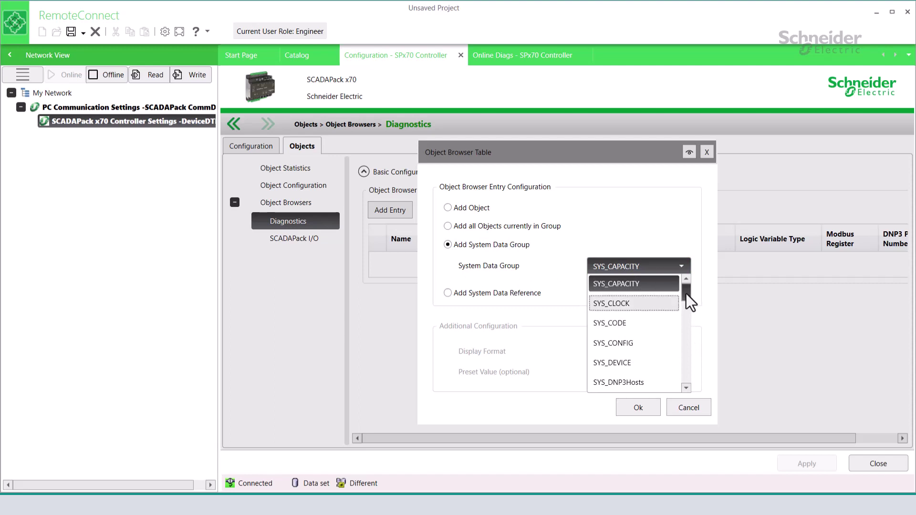
left_click_drag(687, 294, 682, 322)
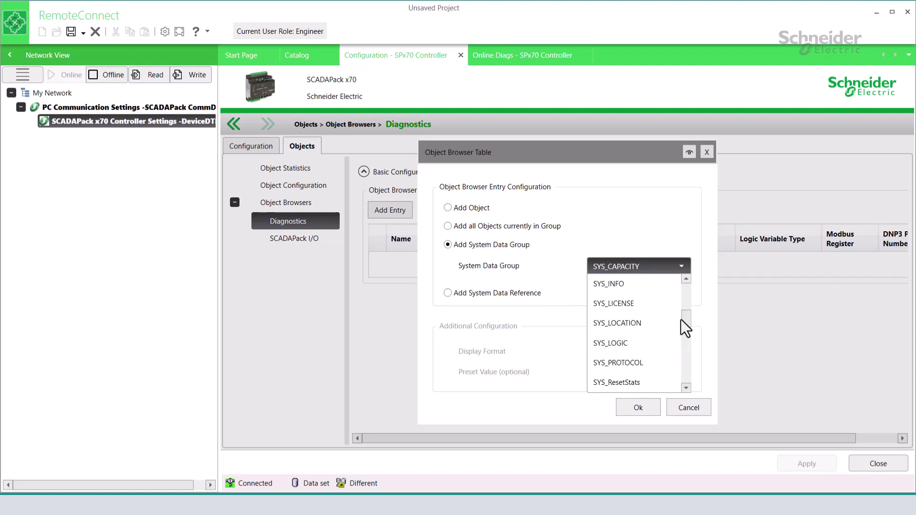
left_click(641, 346)
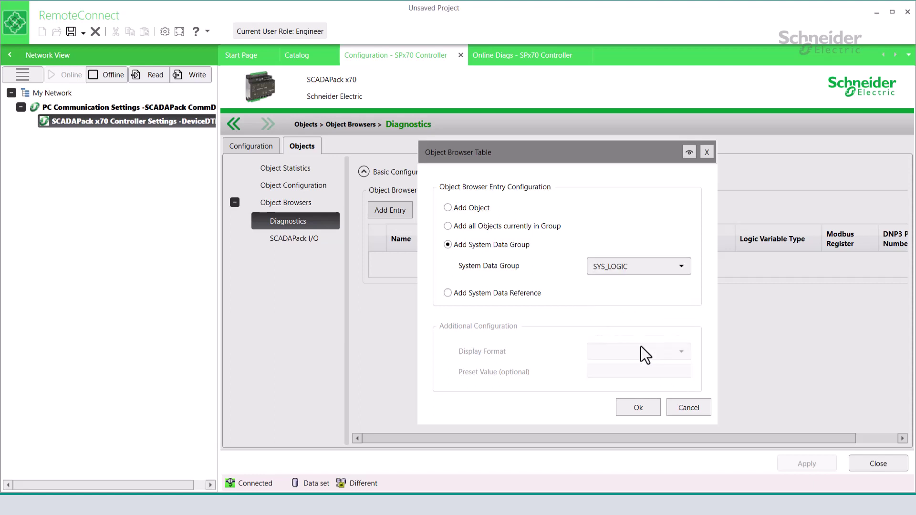
left_click(640, 409)
Step: Apply the change, refresh Diagnostics under Online Diags, then go back to Object Configuration
left_click(819, 463)
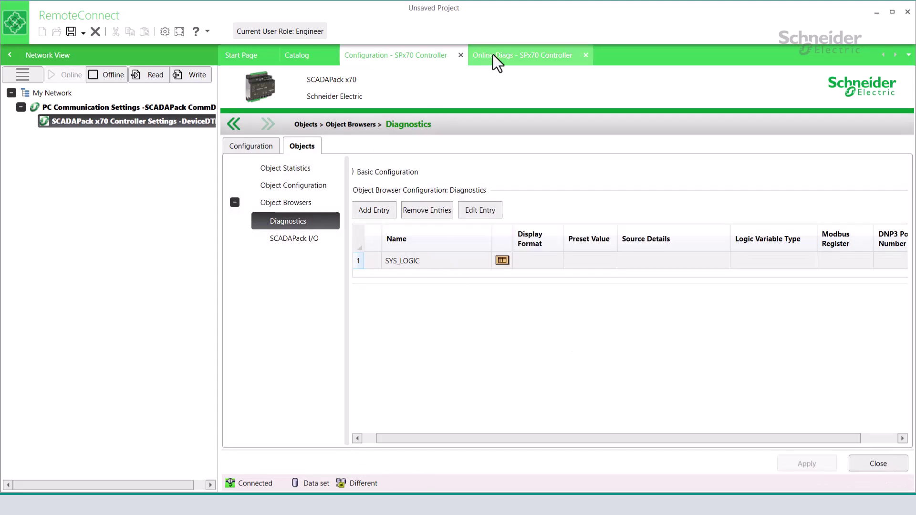
left_click(493, 55)
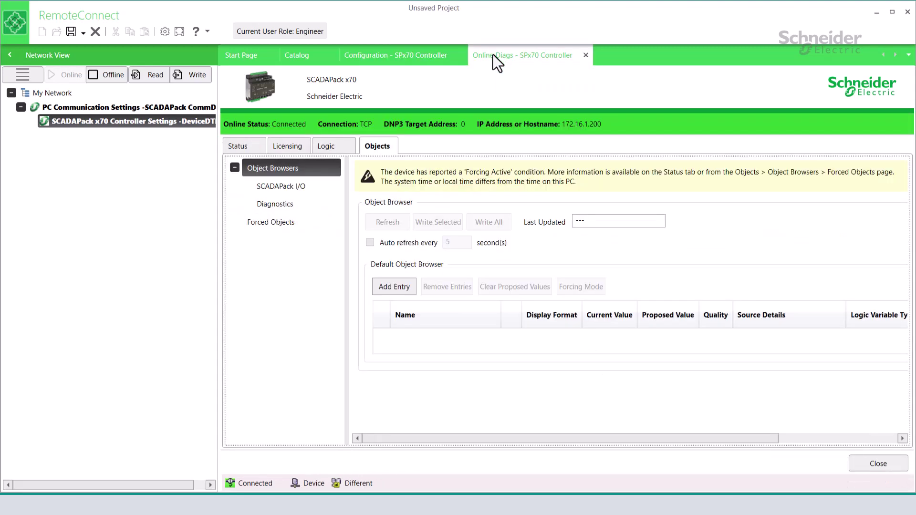
left_click(329, 204)
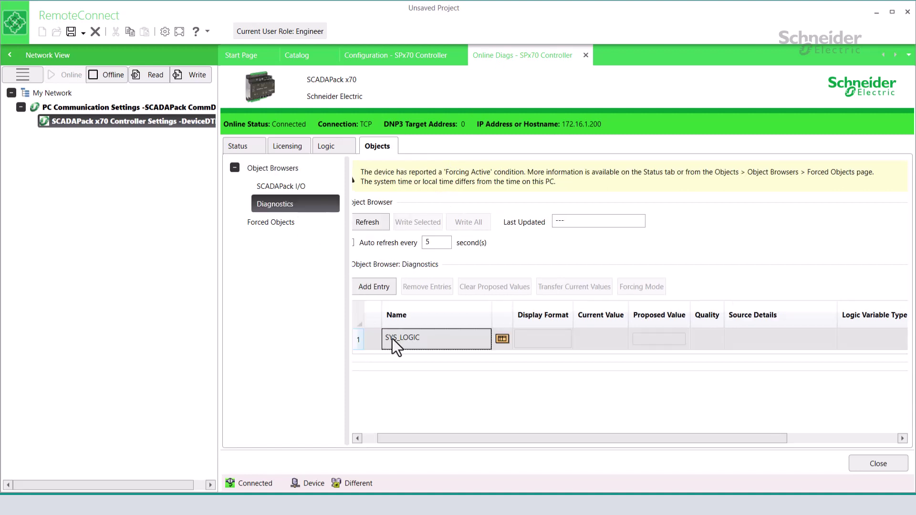
left_click(372, 221)
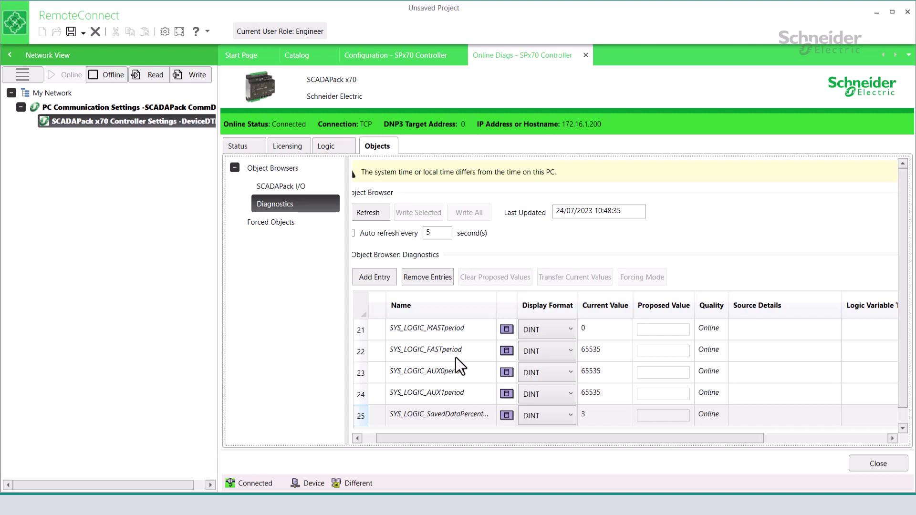
left_click(378, 55)
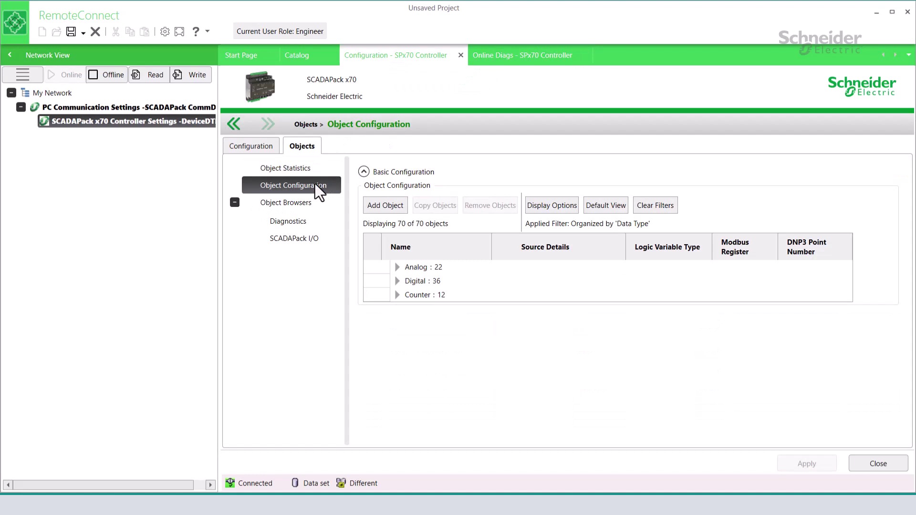
Step: Add a new object named Logic_Running with data type Digital and logic type T_SPx70_BOOL
left_click(393, 207)
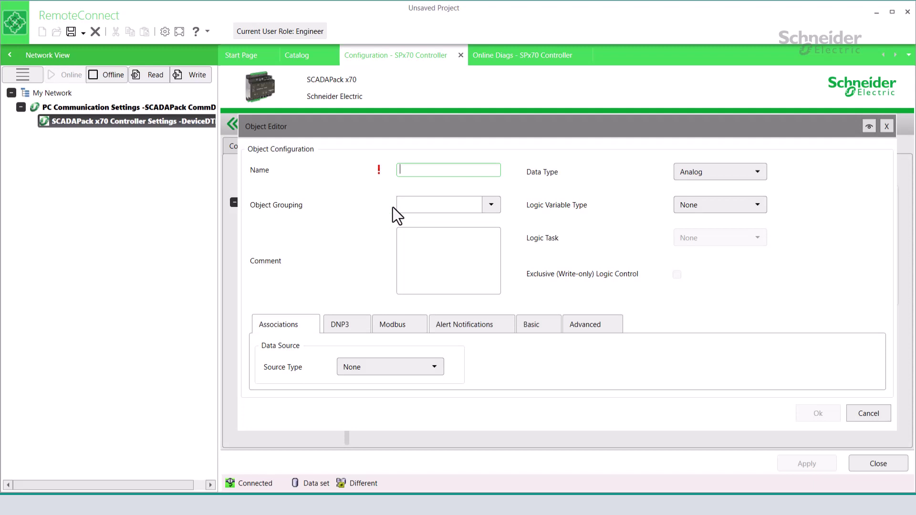
type("Logic_Running")
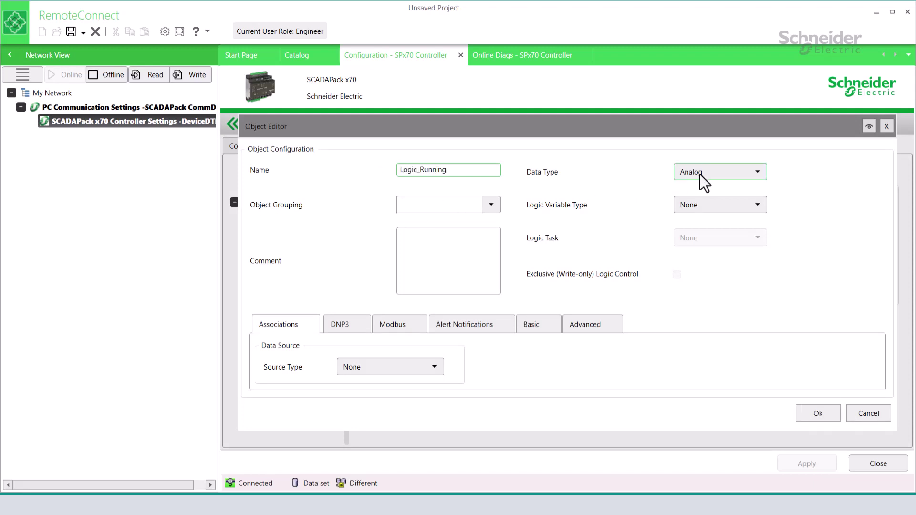
left_click(701, 174)
left_click(701, 175)
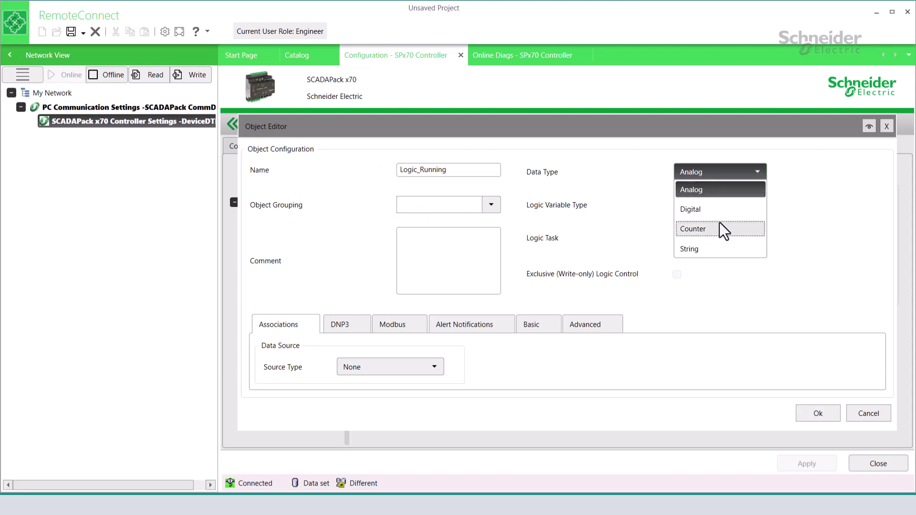
left_click(720, 209)
left_click(720, 210)
left_click(711, 241)
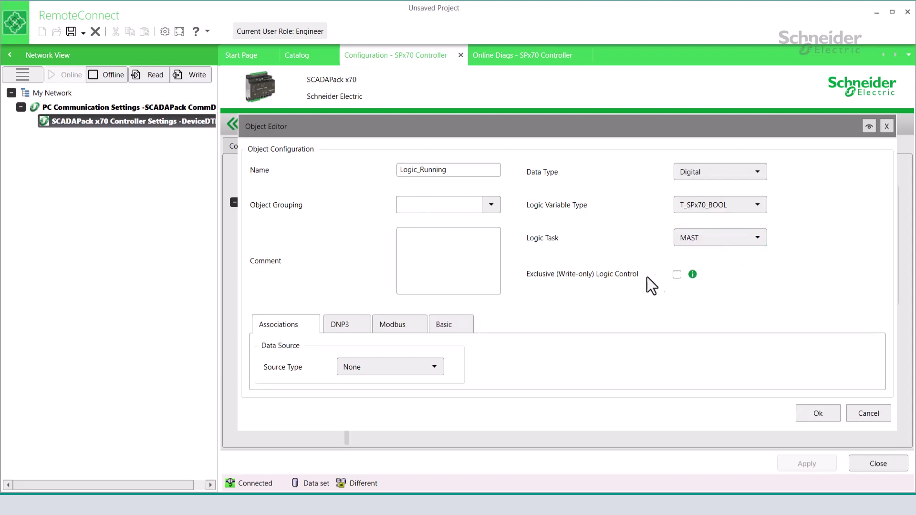
Step: Source Logic_Running from system data SYS_LOGIC, reference Running
left_click(425, 370)
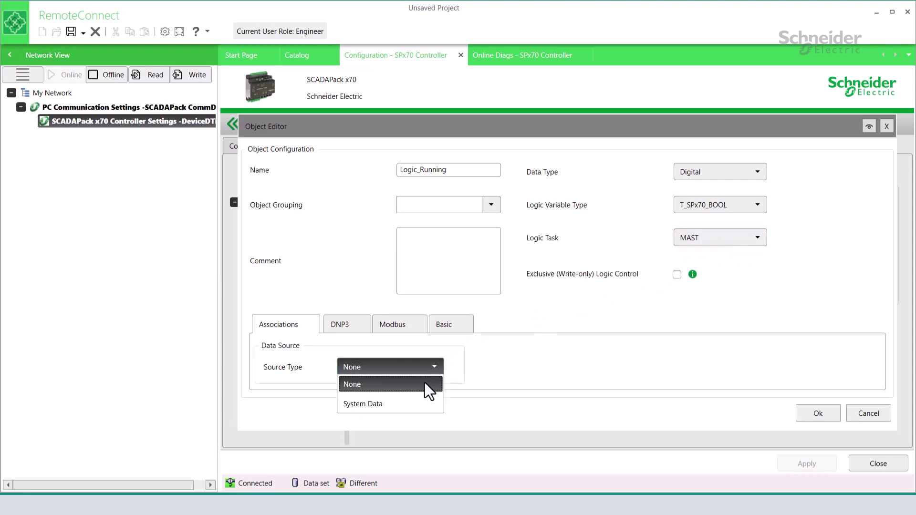
left_click(421, 405)
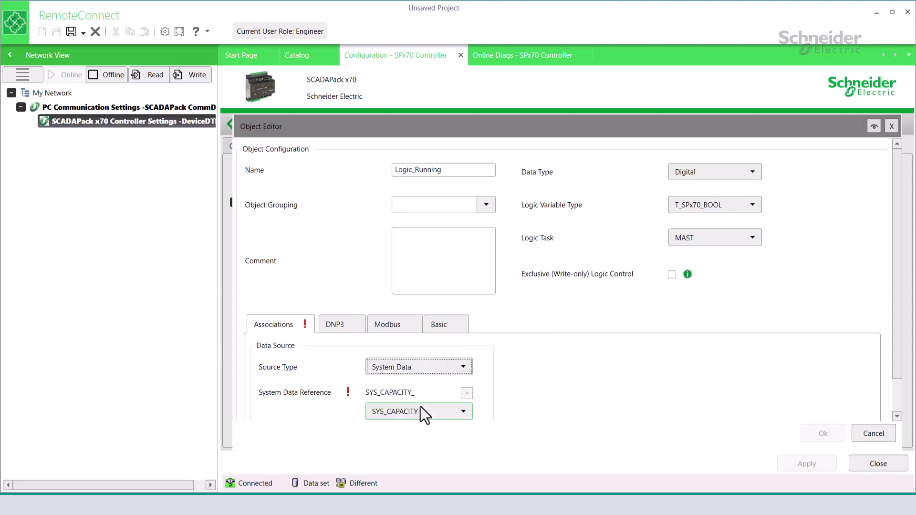
left_click(422, 412)
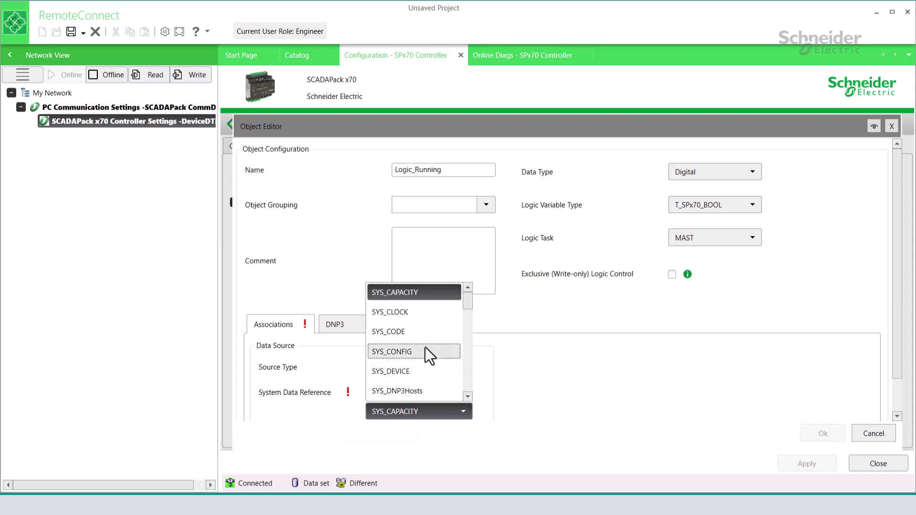
scroll(425, 347, "down", 3)
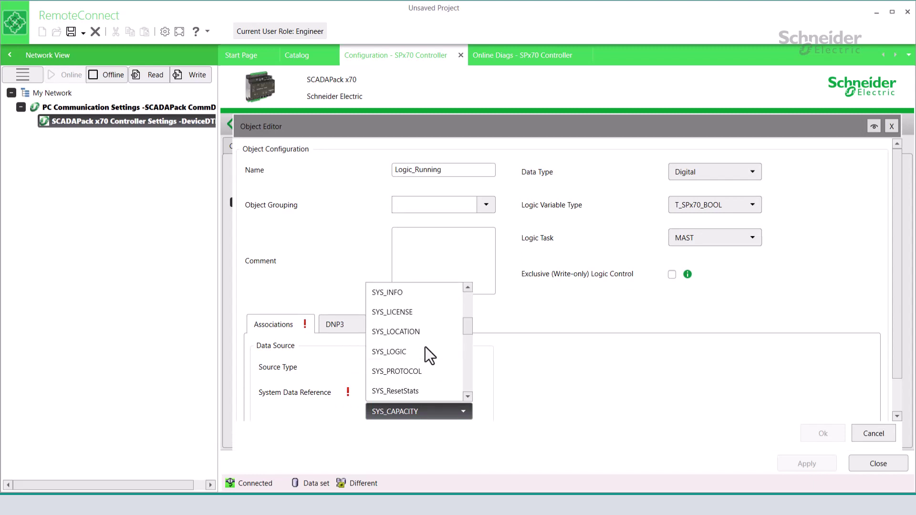
left_click(407, 352)
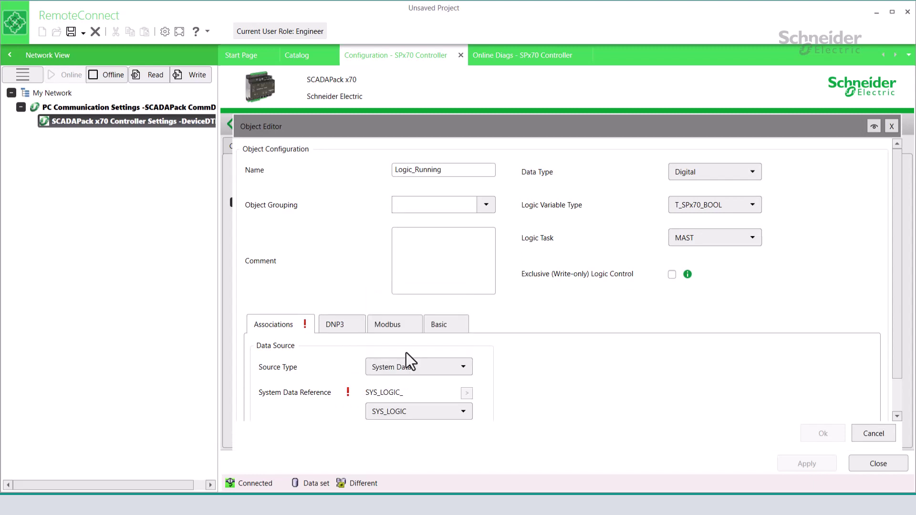
scroll(434, 387, "down", 2)
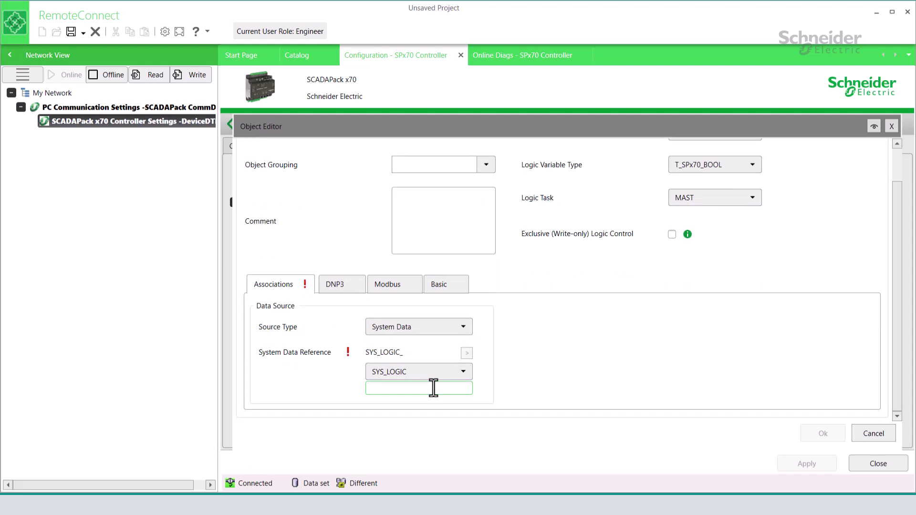
type("Running")
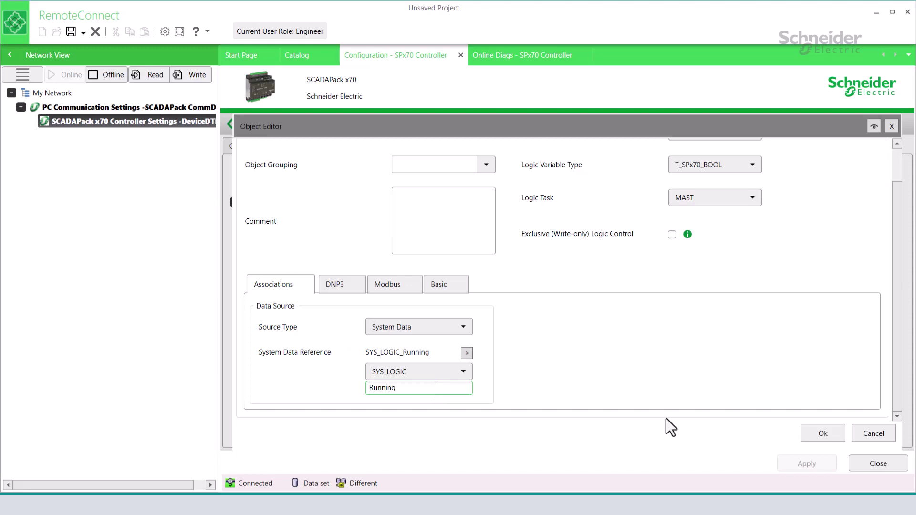
Step: Apply Logic_Running as object 59 of 71 and write configuration and logic to the controller
left_click(822, 432)
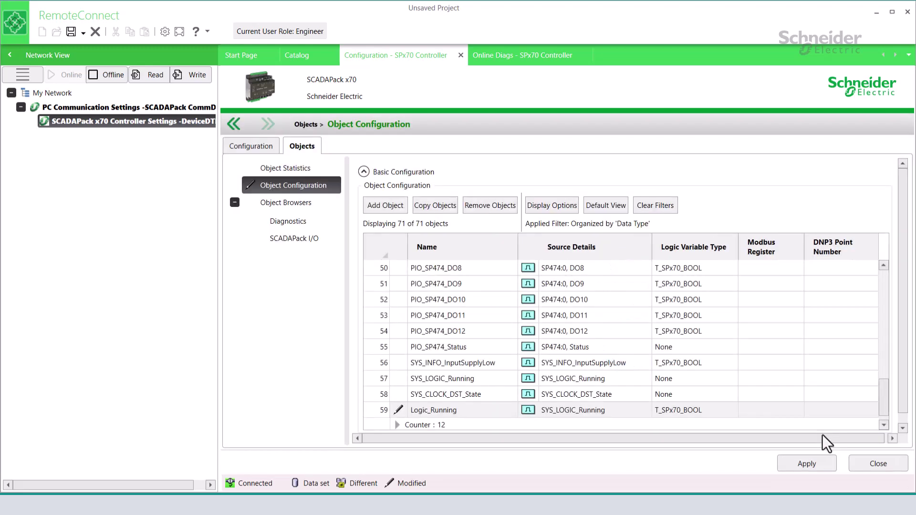
left_click(820, 464)
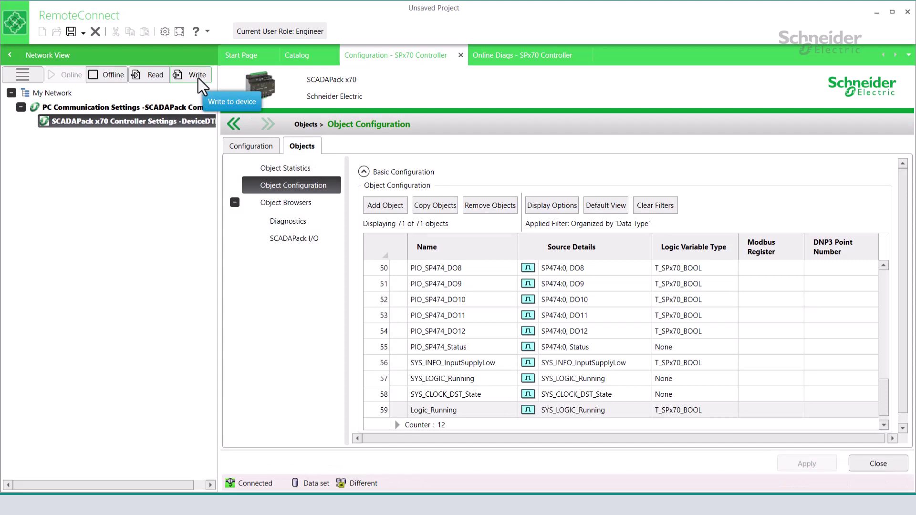
left_click(199, 78)
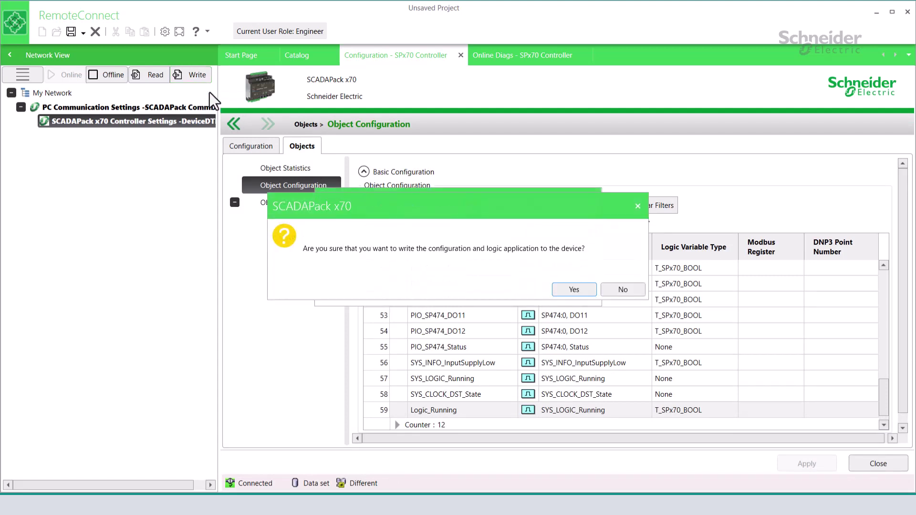
left_click(582, 293)
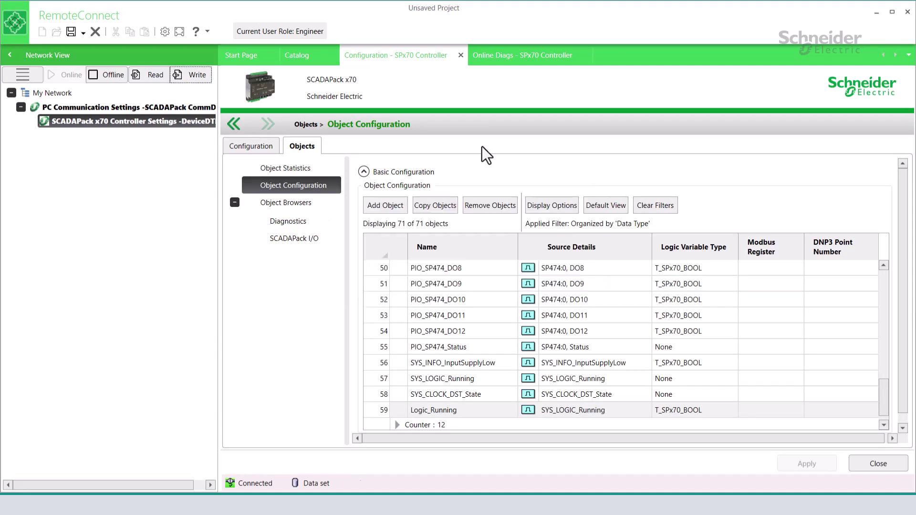
left_click(511, 56)
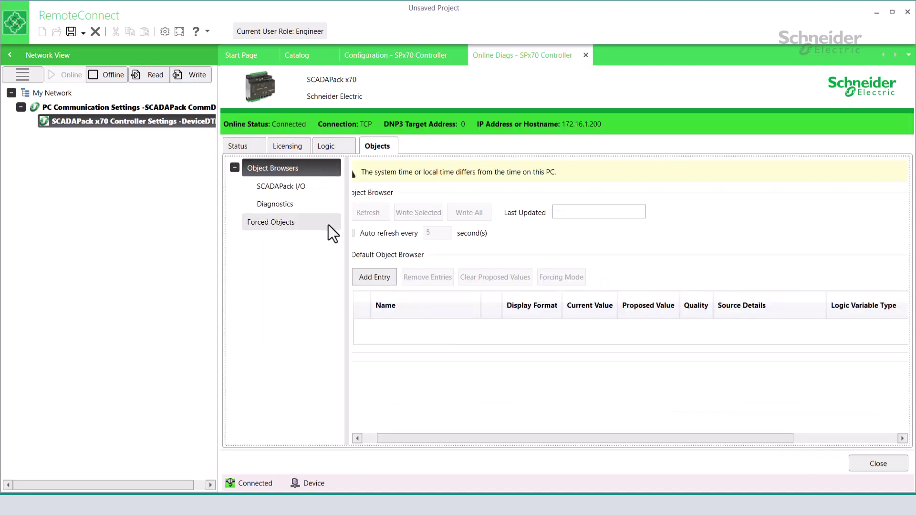
Step: Refresh the Diagnostics browser's live values and select SYS_LOGIC_Running, which reads 1
left_click(288, 202)
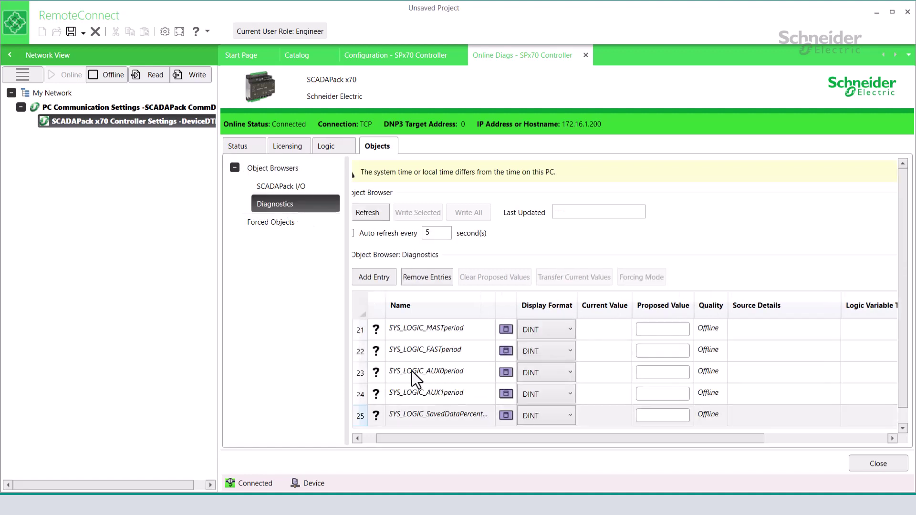
left_click(369, 213)
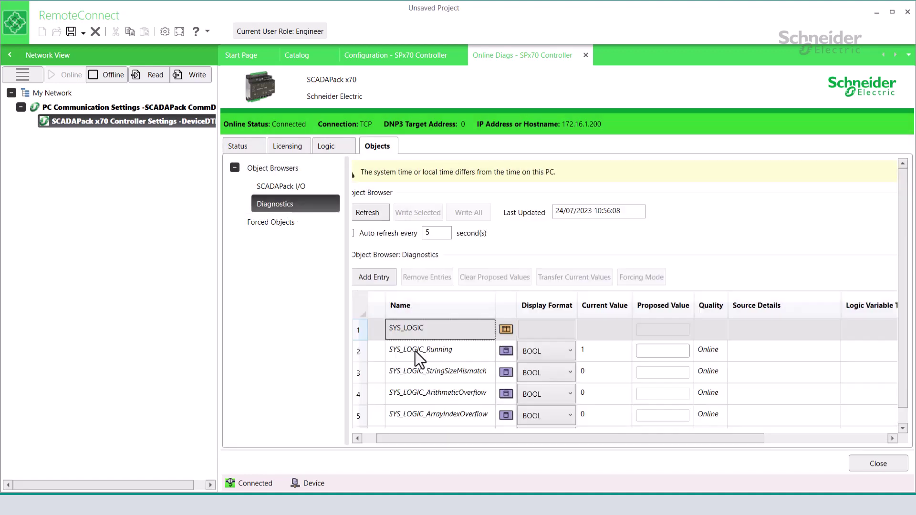
left_click(419, 353)
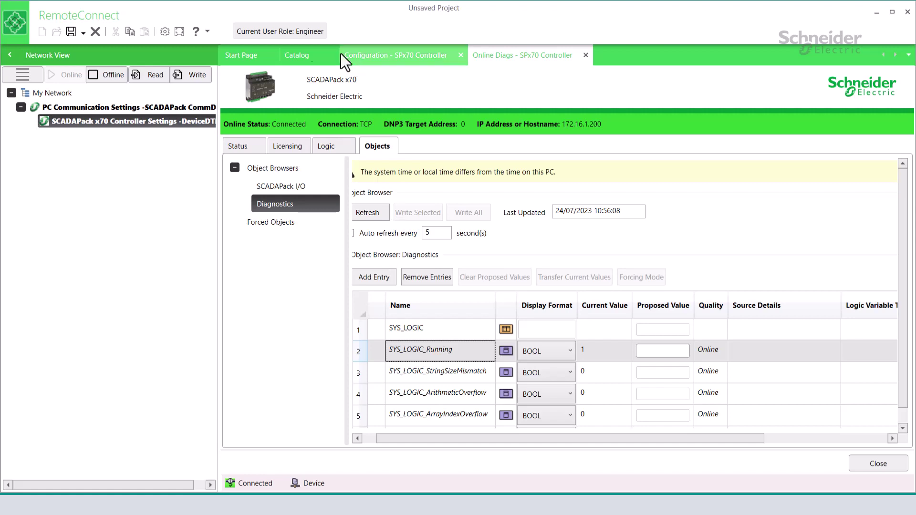
Step: Look up SYS_LOGIC: Logic Status under System Data in the SCADAPack x70 Documentation Set
left_click(195, 39)
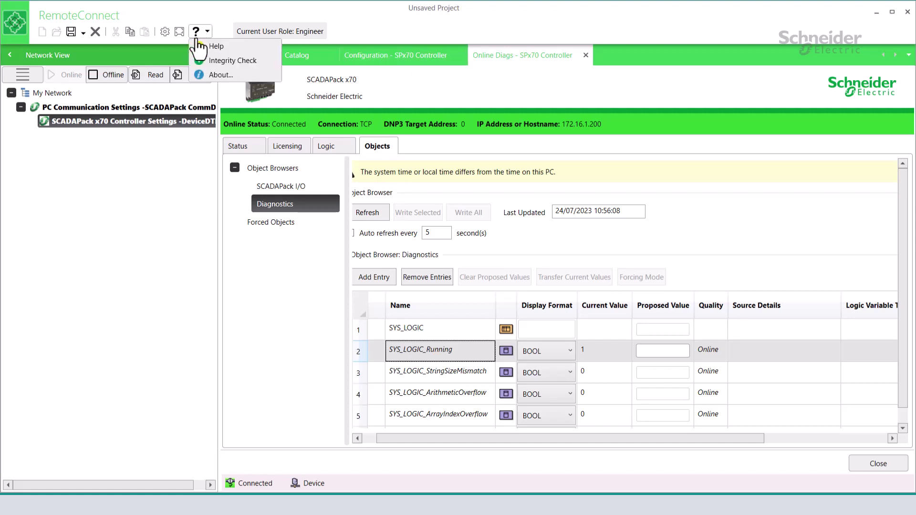
left_click(207, 49)
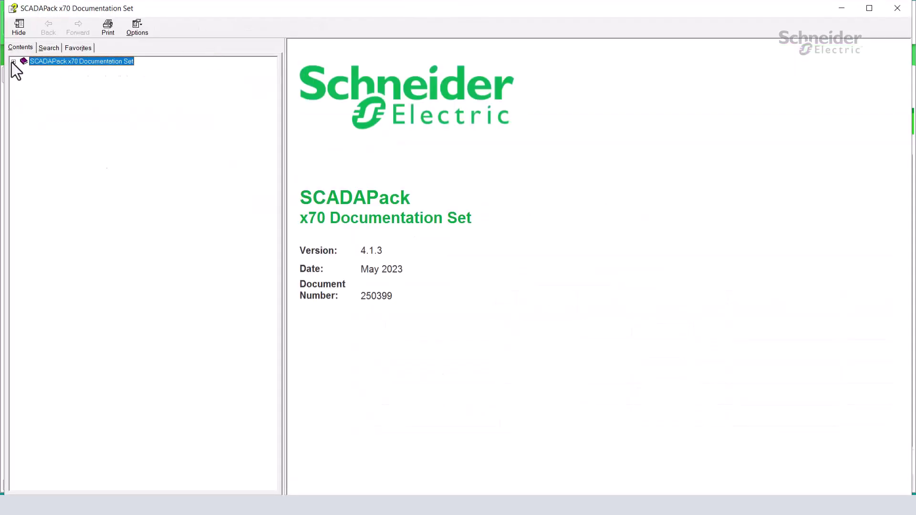
left_click(13, 61)
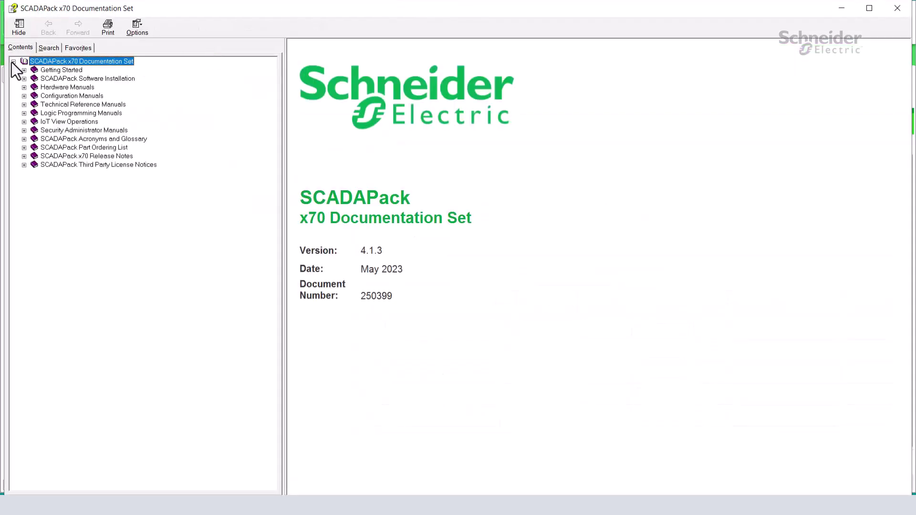
left_click(24, 105)
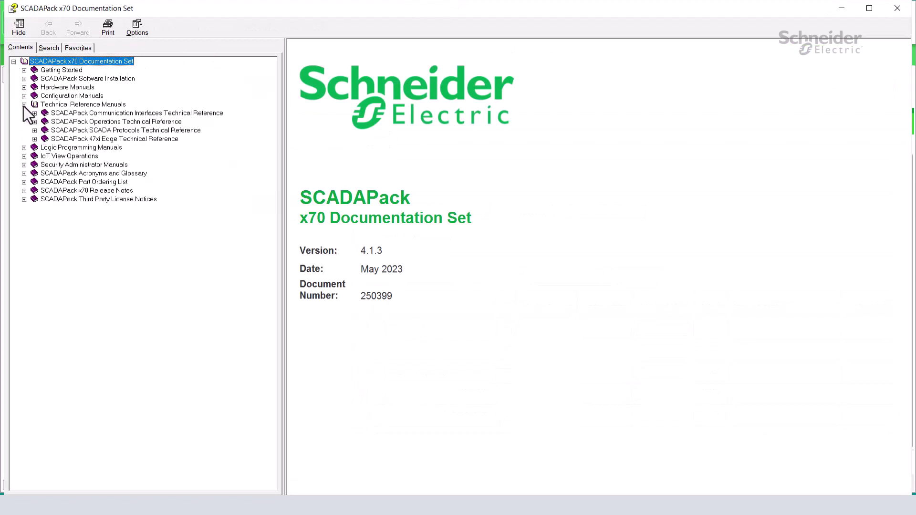
left_click(33, 123)
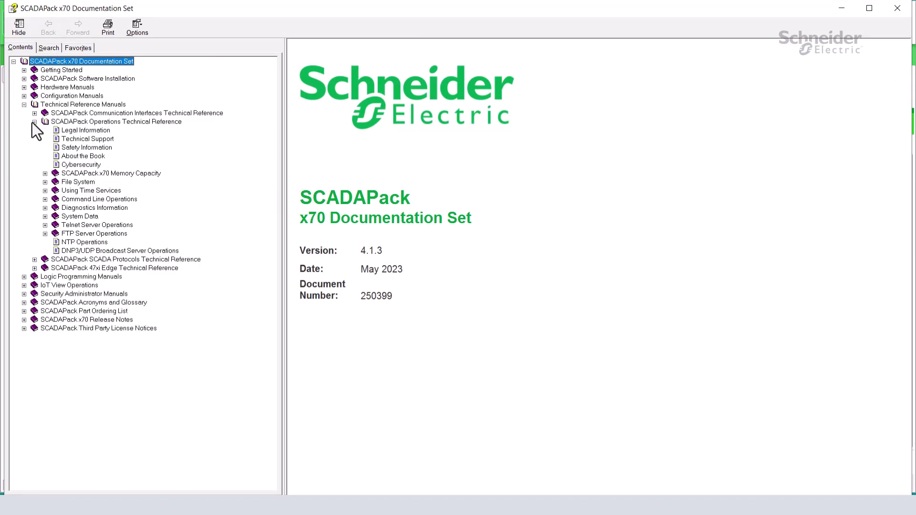
left_click(45, 217)
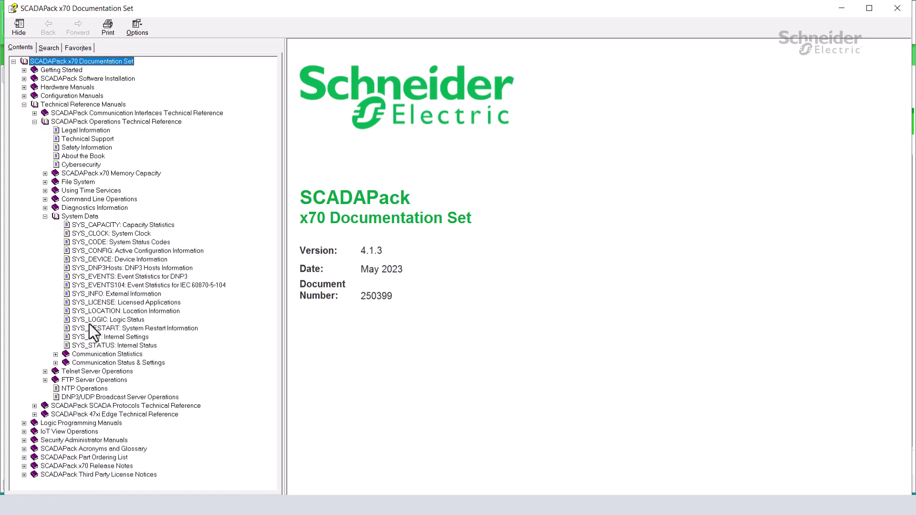
left_click(105, 319)
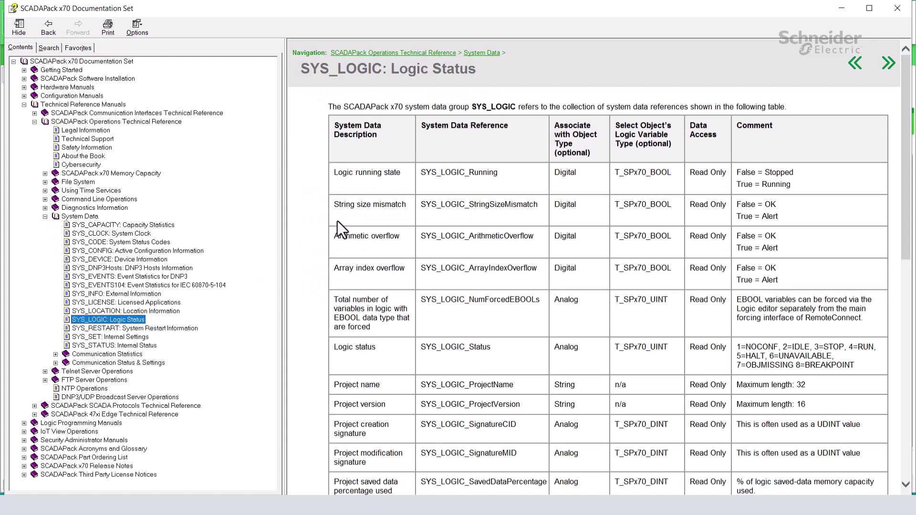
left_click(505, 173)
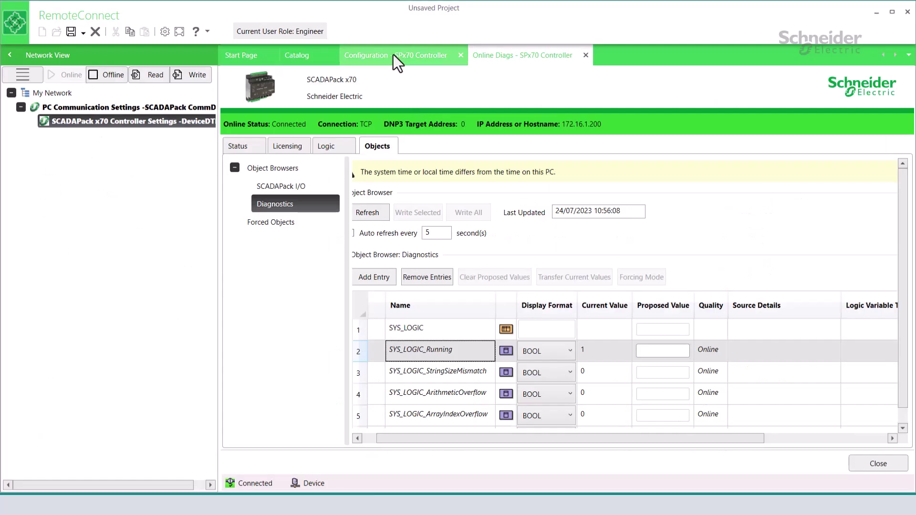
Step: Enable Telnet Server under IP Communication Services, apply, and write the configuration to the controller
left_click(394, 54)
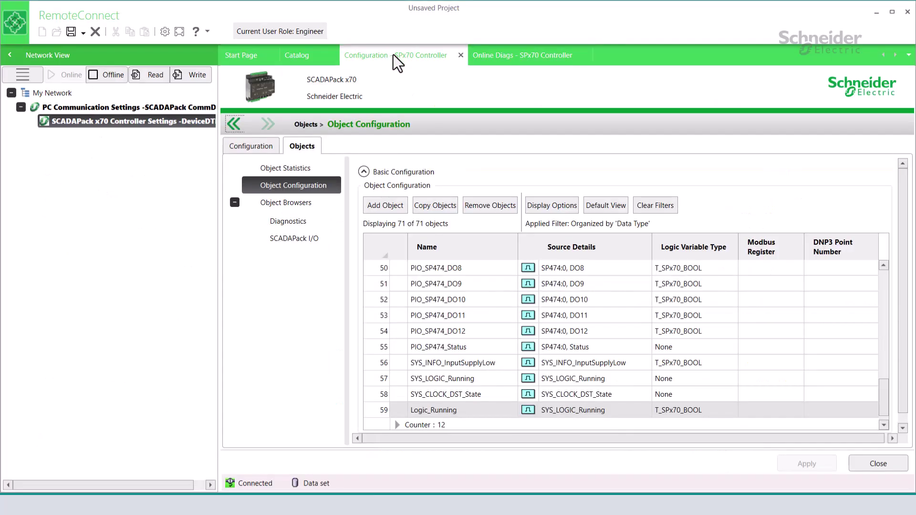
left_click(258, 147)
left_click(236, 236)
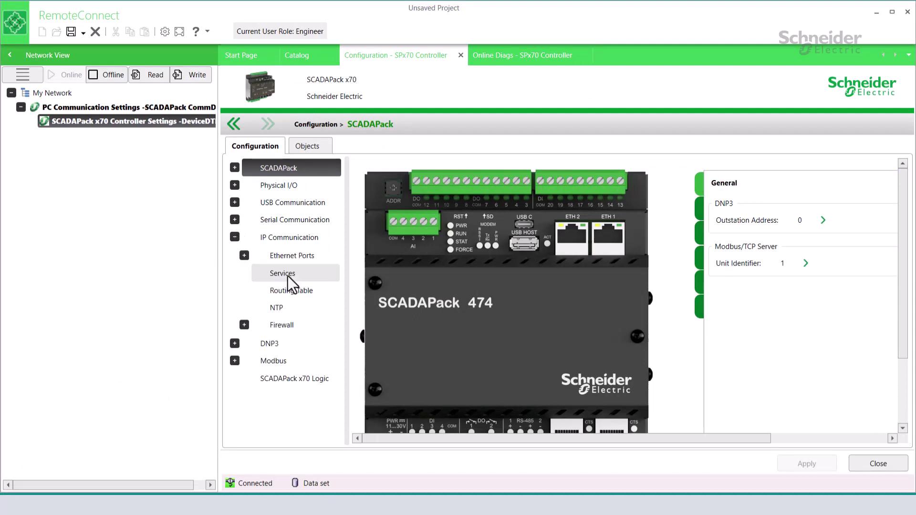
left_click(282, 276)
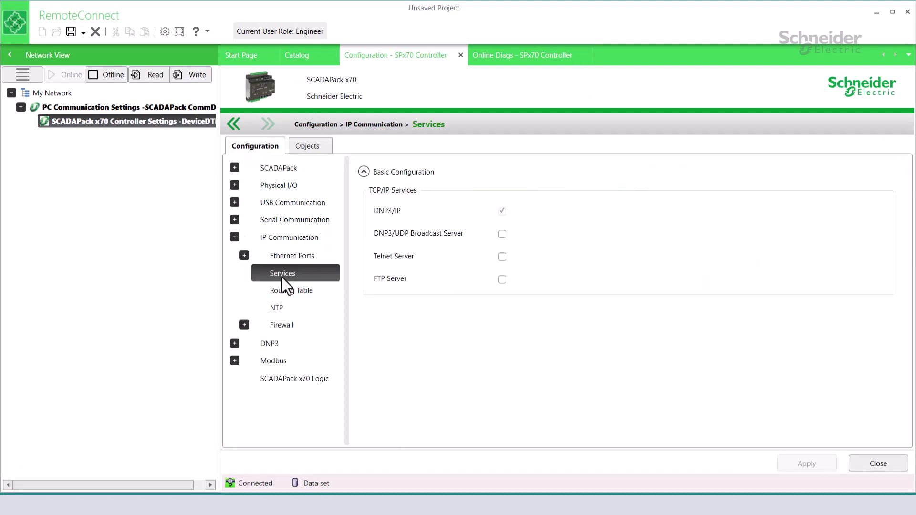
left_click(504, 257)
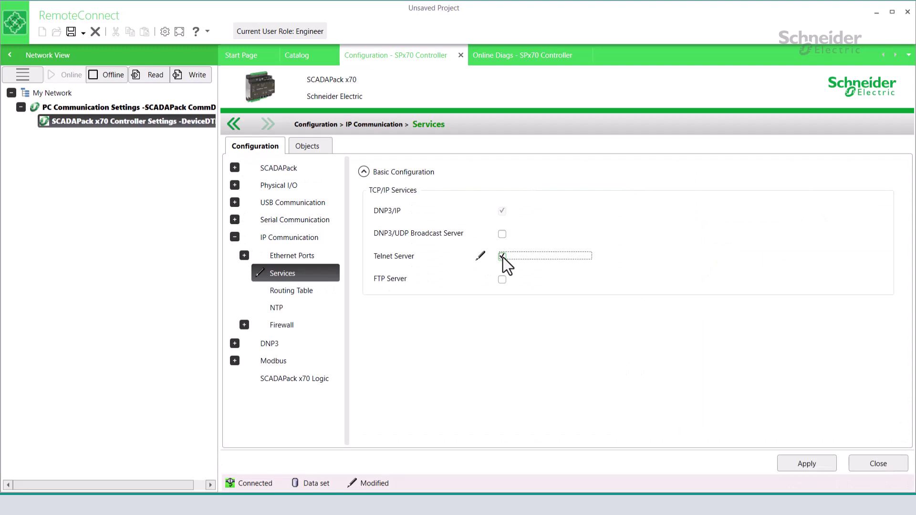
left_click(807, 463)
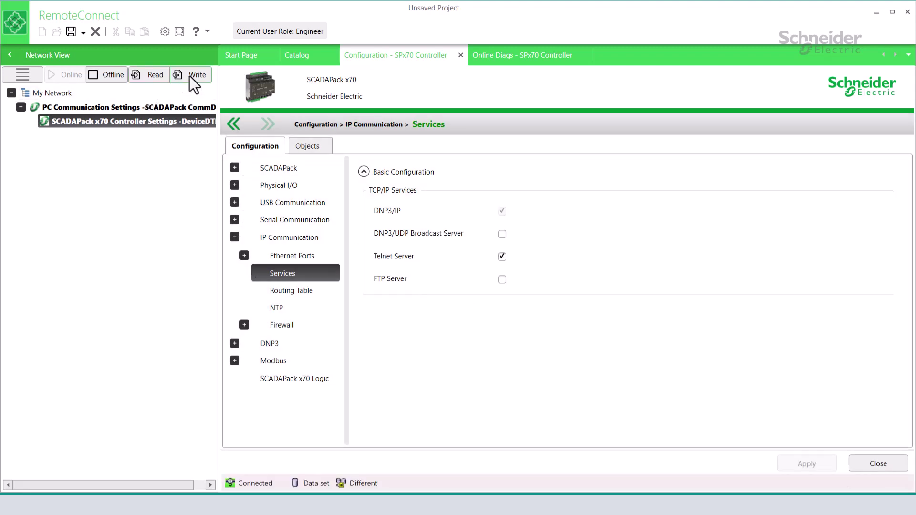
left_click(189, 76)
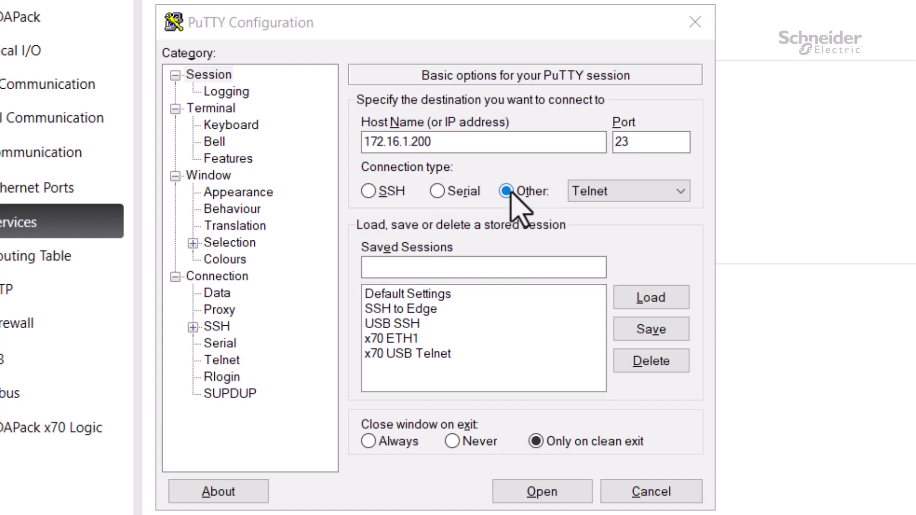
Step: Connect by Telnet to 172.16.1.200 on port 23
left_click(468, 141)
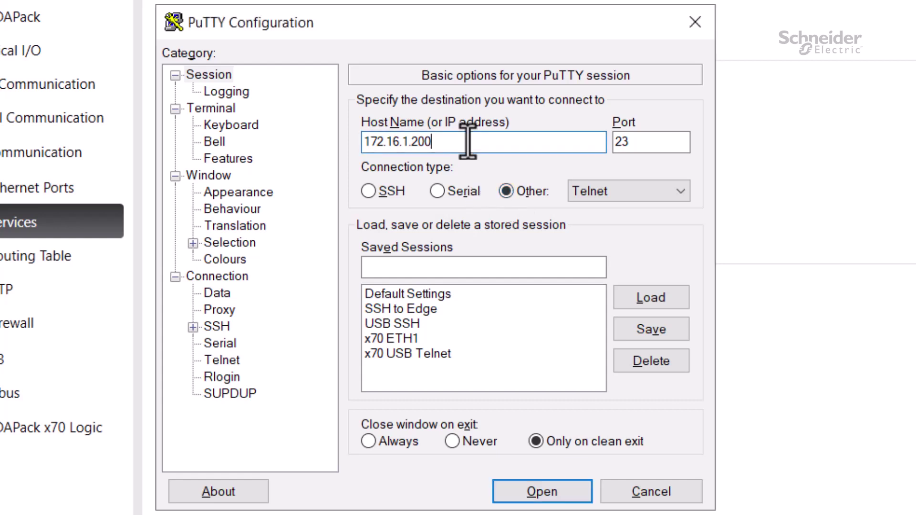
left_click(639, 141)
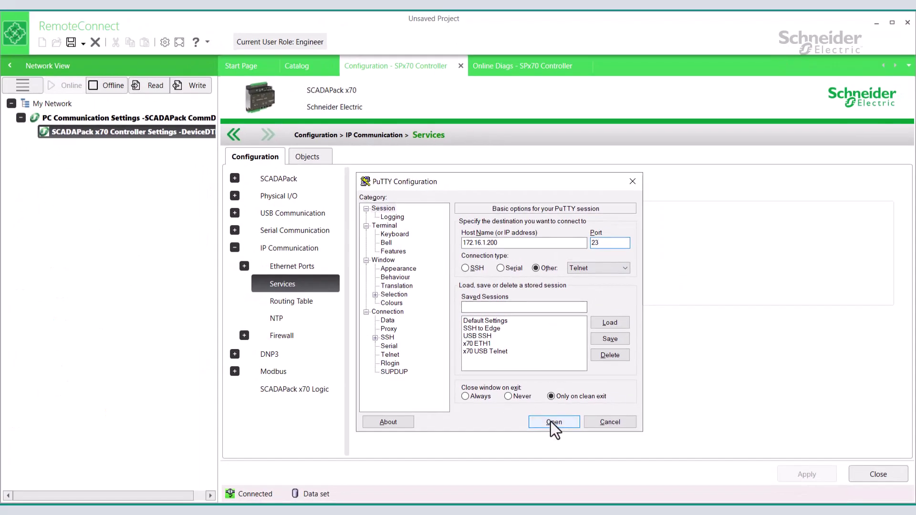
left_click(550, 444)
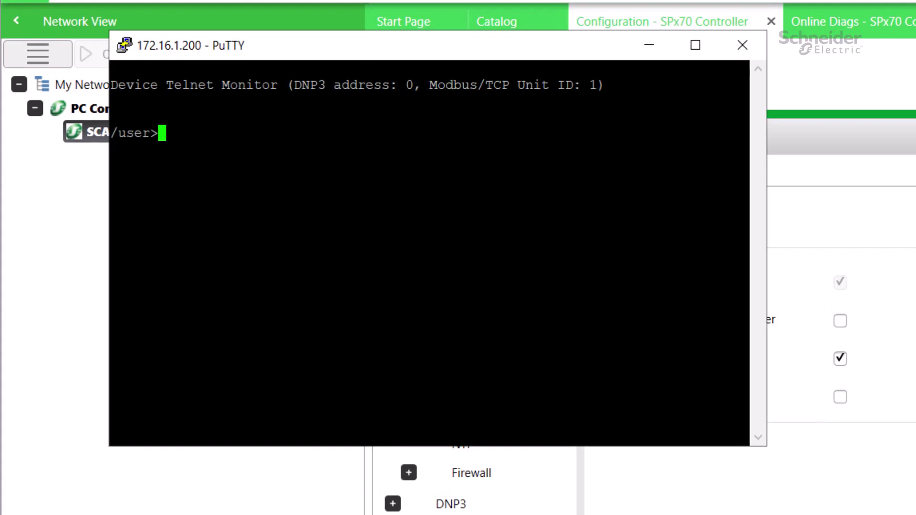
Step: Run help at /user> to list commands such as PING, STATUS, VER and WhoAmI
type("help")
key("Return")
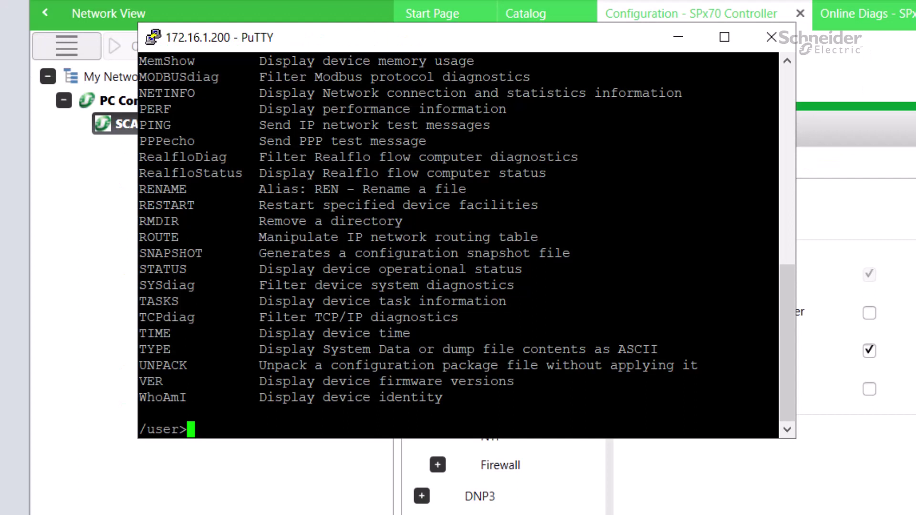
Step: Check sysdiag status, run 'sysdiag enable *' for all filters, then start the live 'diag' display
type("sysdiag")
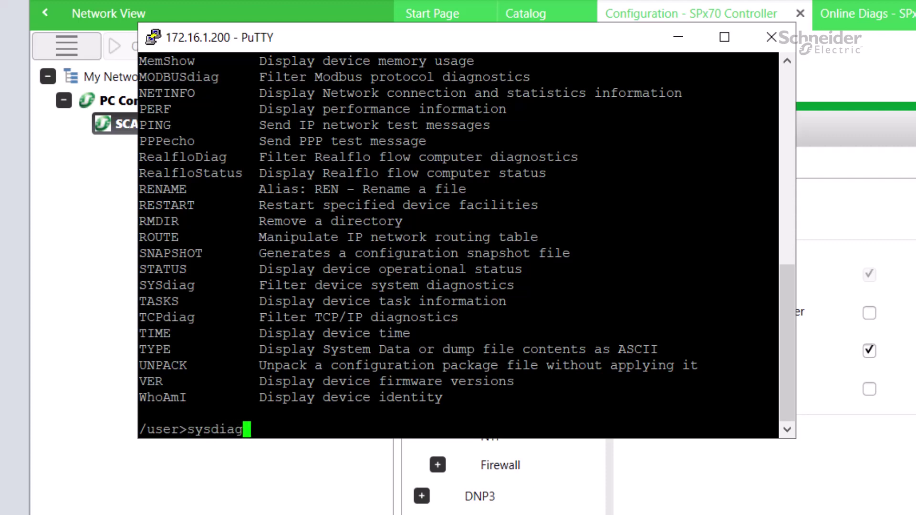
key("Return")
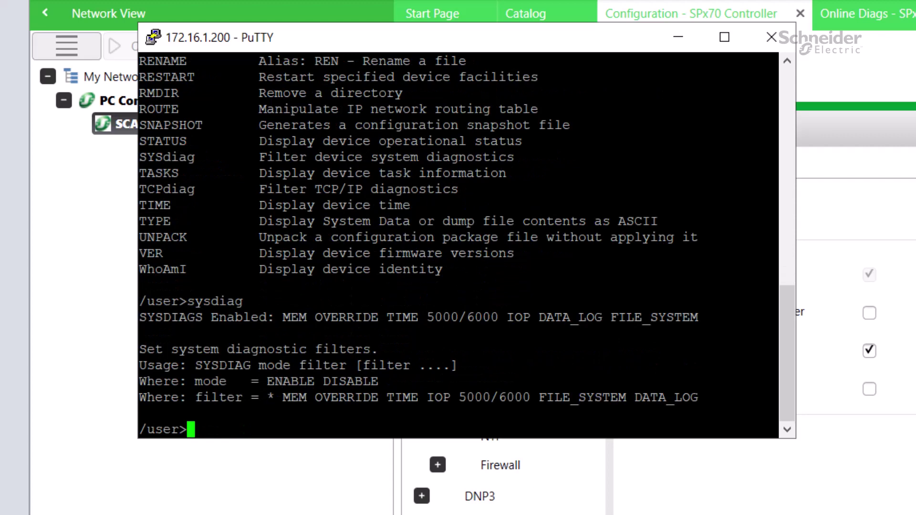
type("sysdiag ")
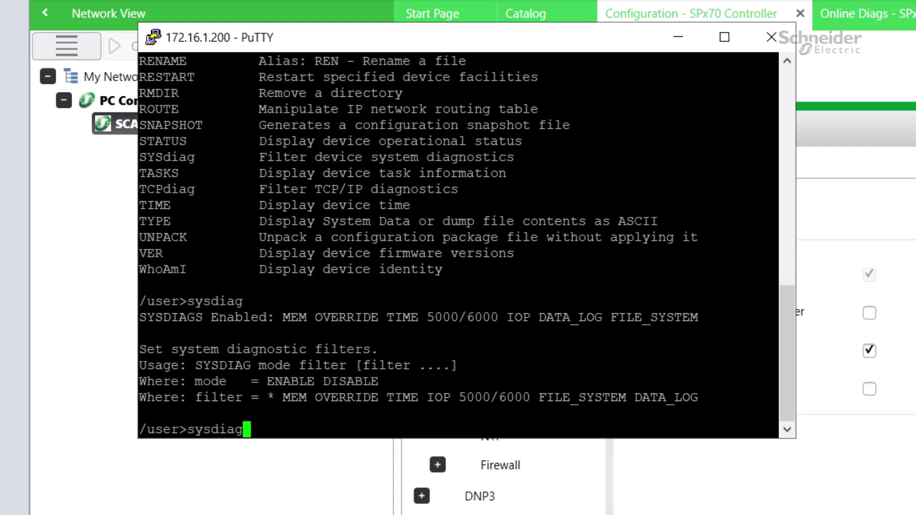
type("enab")
type("le")
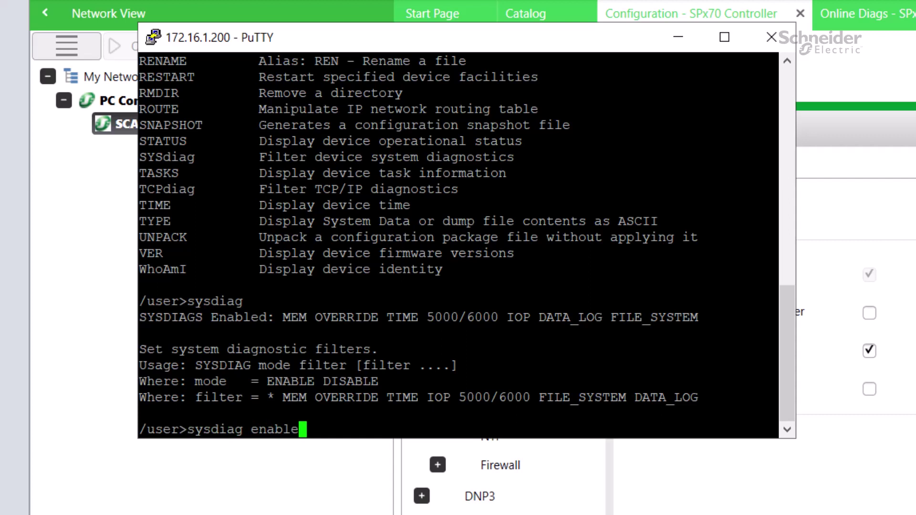
type(" *")
key("Return")
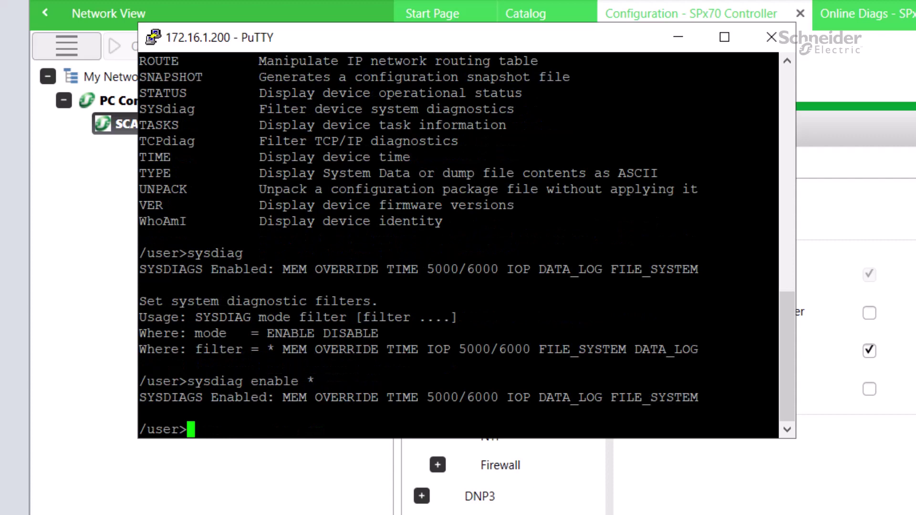
type("diag")
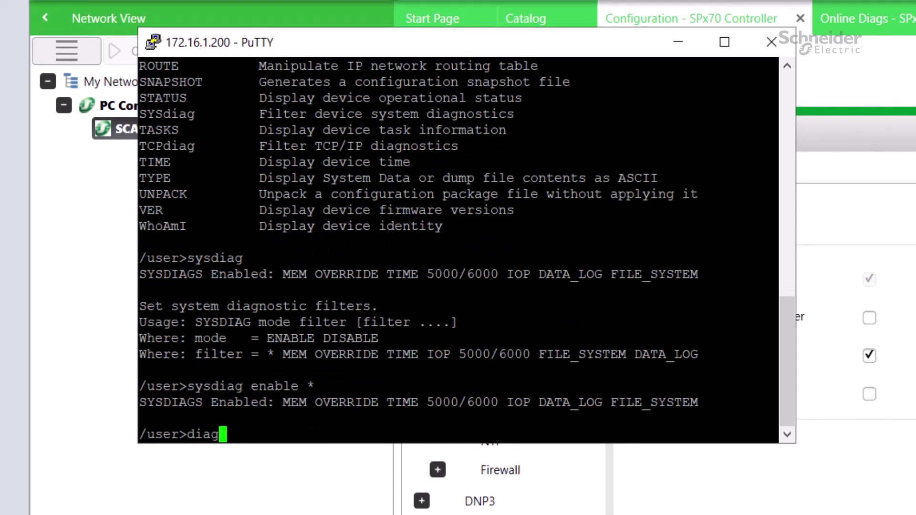
key("Return")
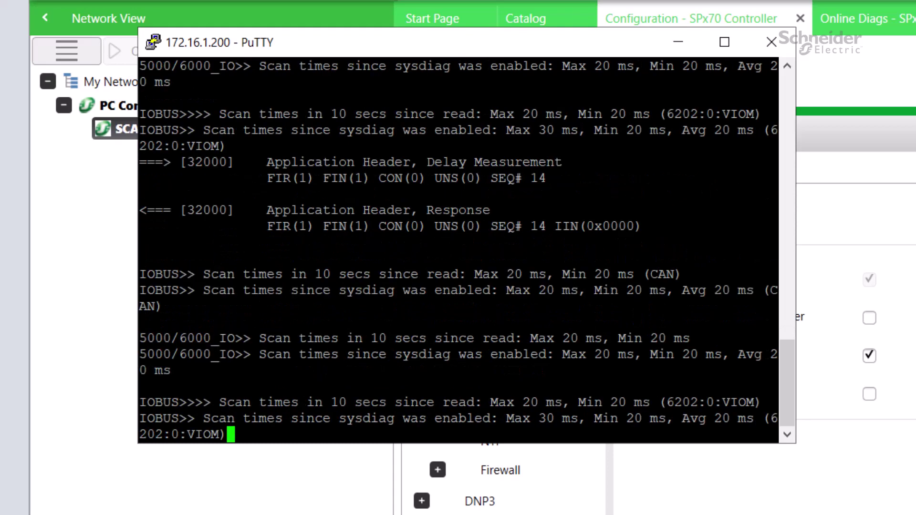
Step: Stop the live diagnostic display and start logging diagnostics to devicediag.log with 'filediag'
key("Return")
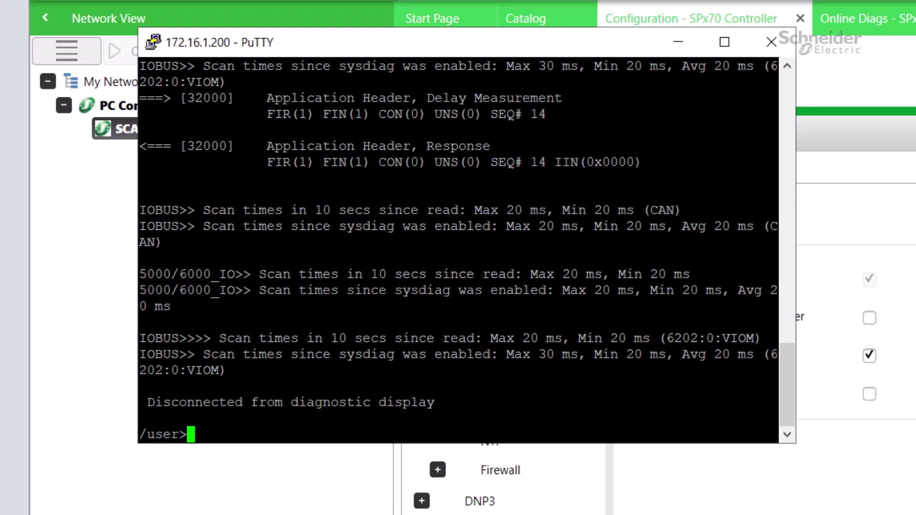
type("filediag")
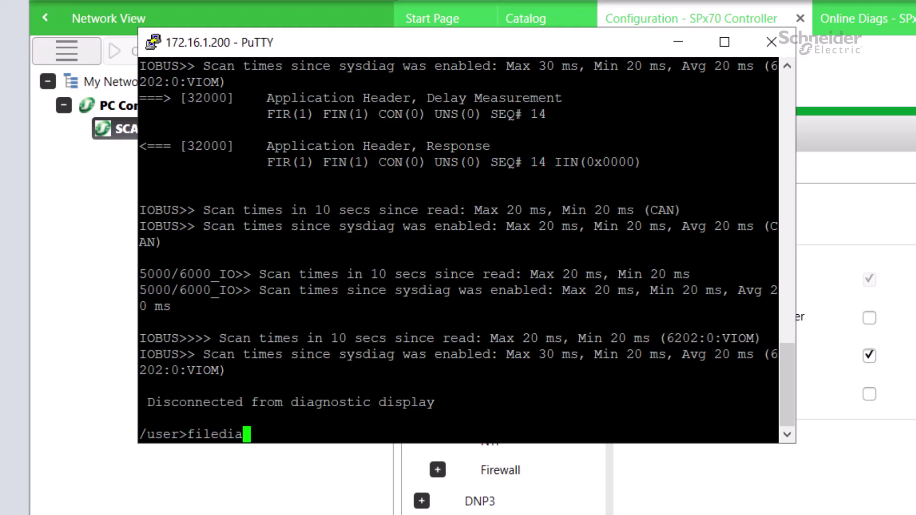
key("Return")
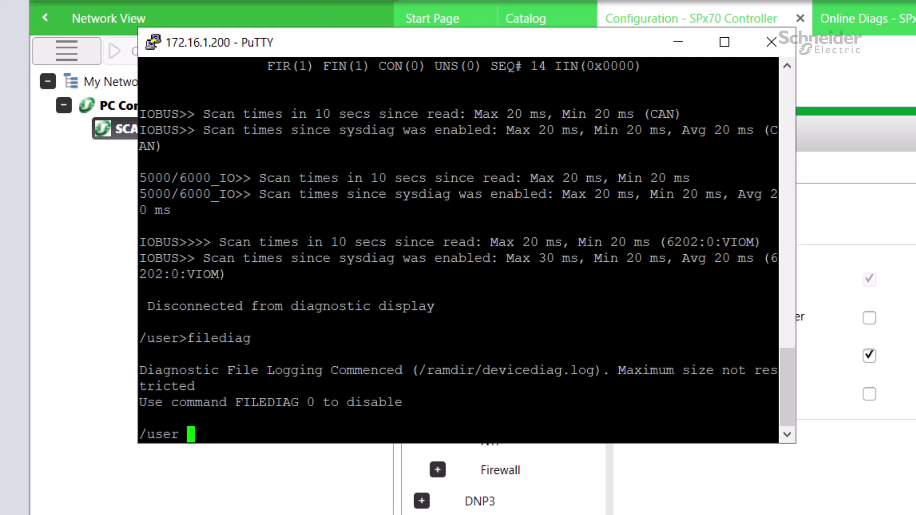
Step: Stop file logging with 'filediag 0' and list the controller's files with 'dir'
type("filedia")
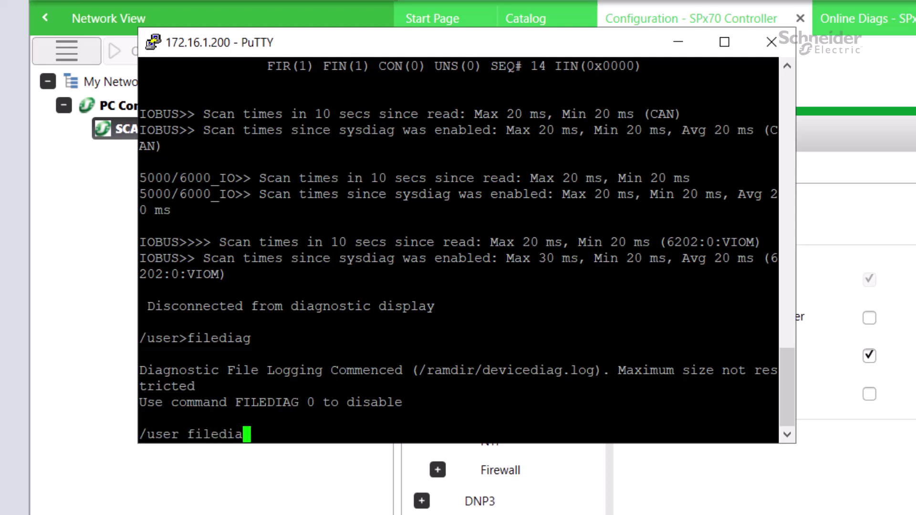
type("g 0")
key("Return")
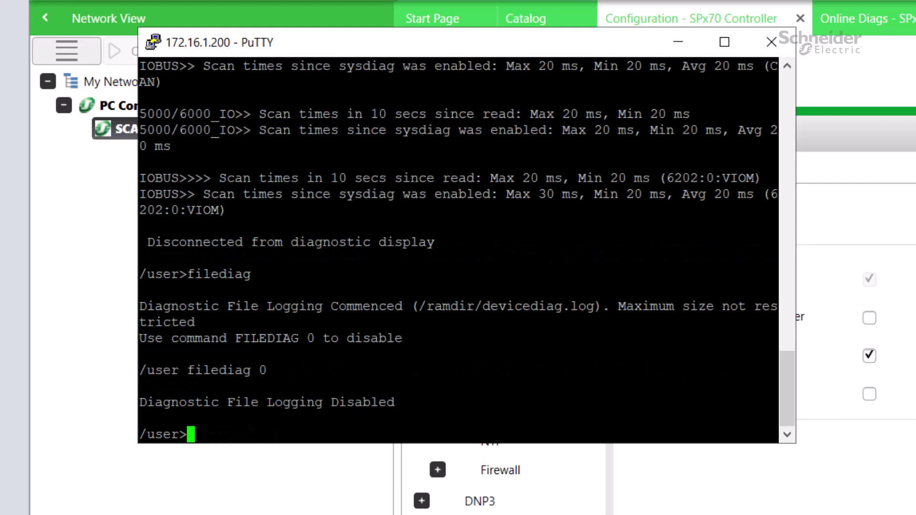
type("dir")
key("Return")
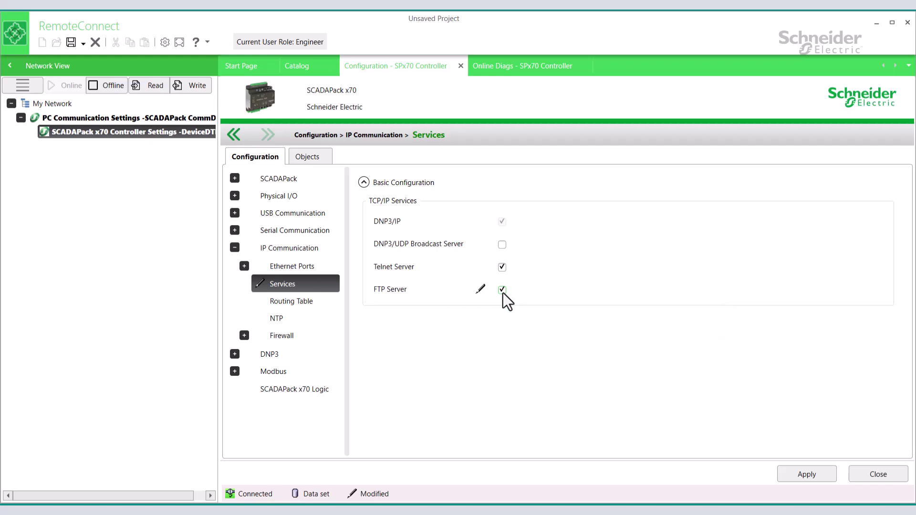
Step: Apply the FTP Server setting and write the configuration and logic to the controller
left_click(808, 475)
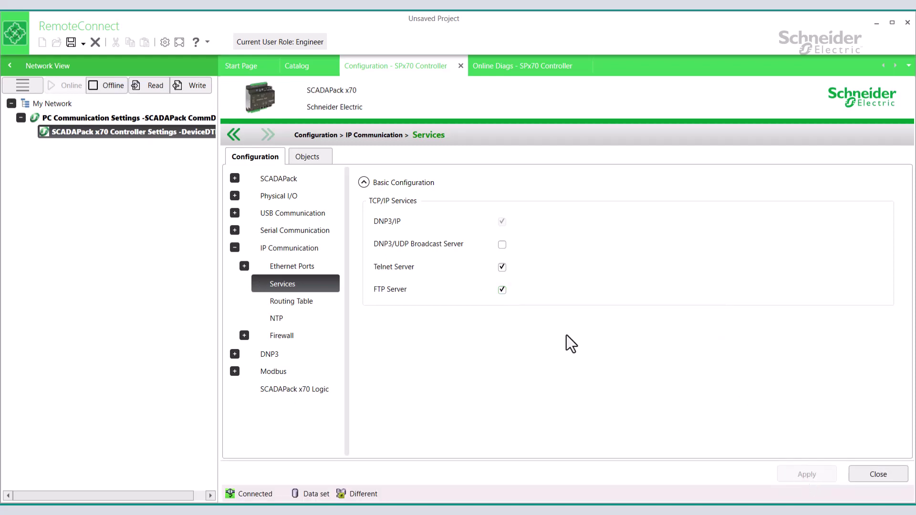
left_click(180, 90)
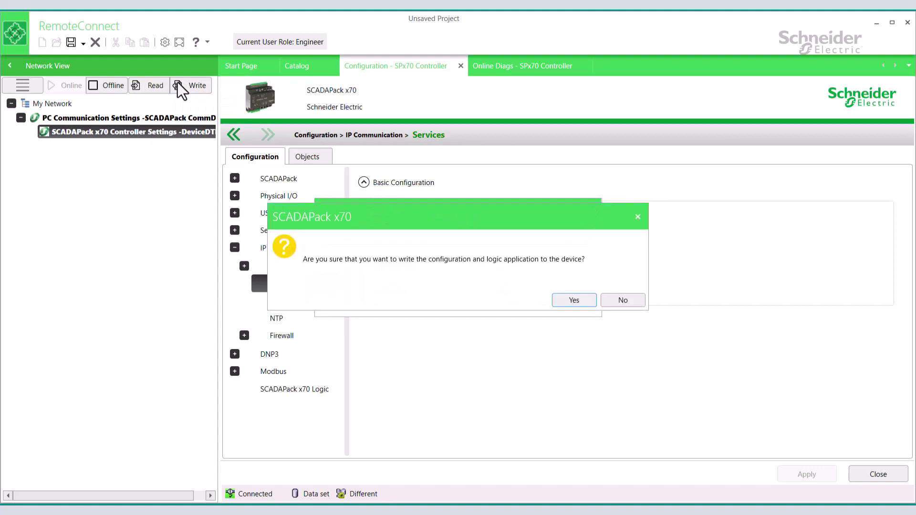
left_click(574, 301)
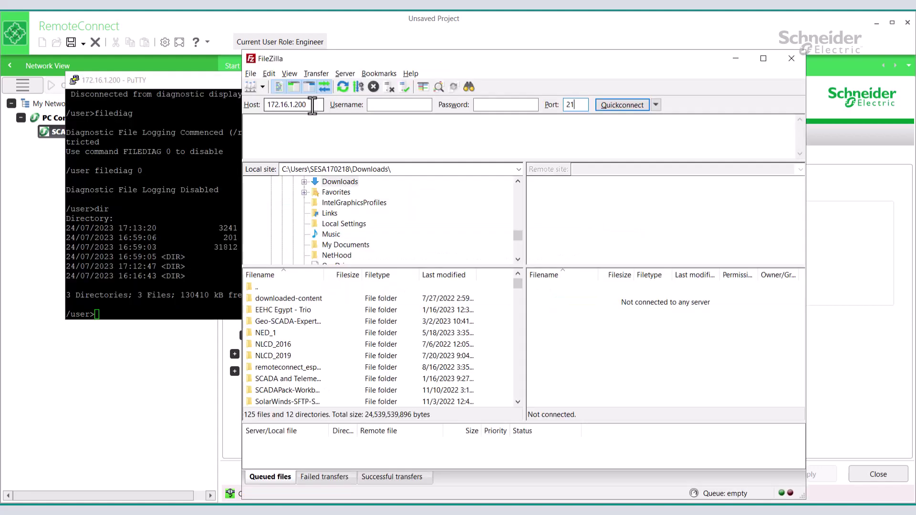
left_click_drag(313, 107, 289, 105)
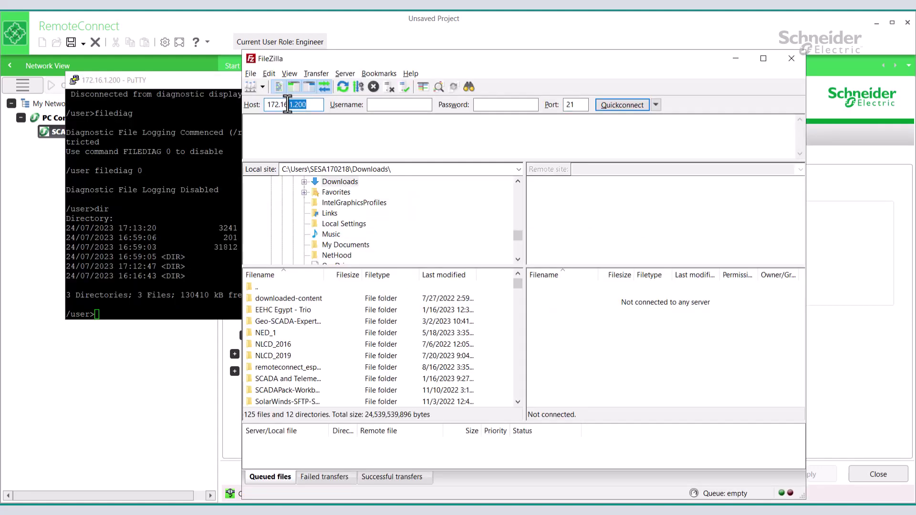
Step: Quickconnect to 172.16.1.200 on port 21, accepting the insecure plain FTP warning
double_click(568, 105)
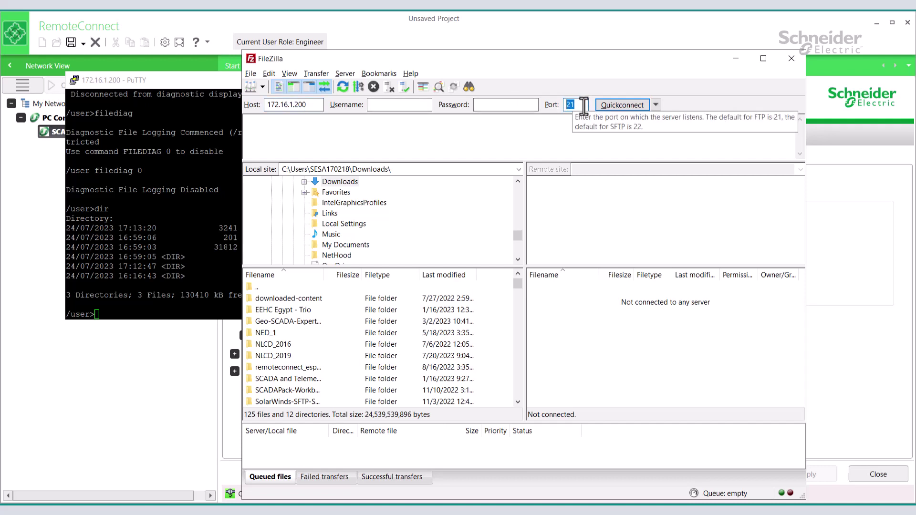
left_click(622, 104)
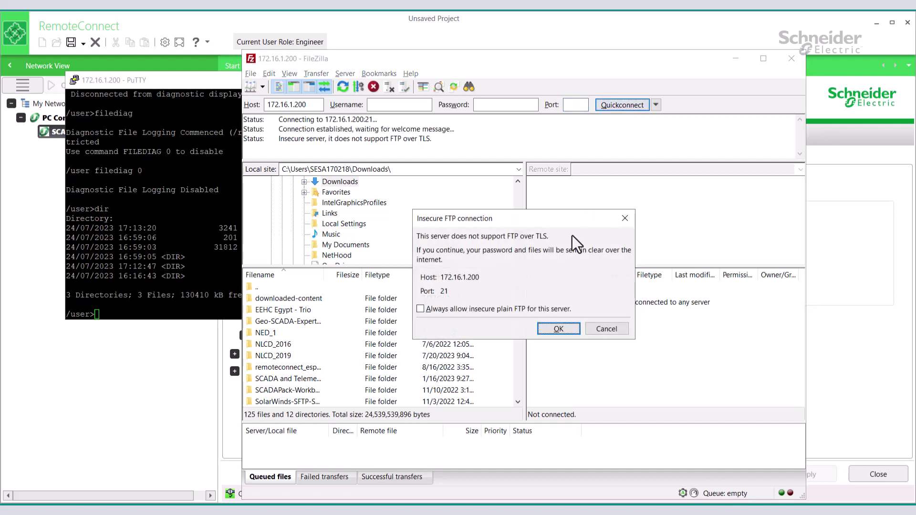
left_click(558, 328)
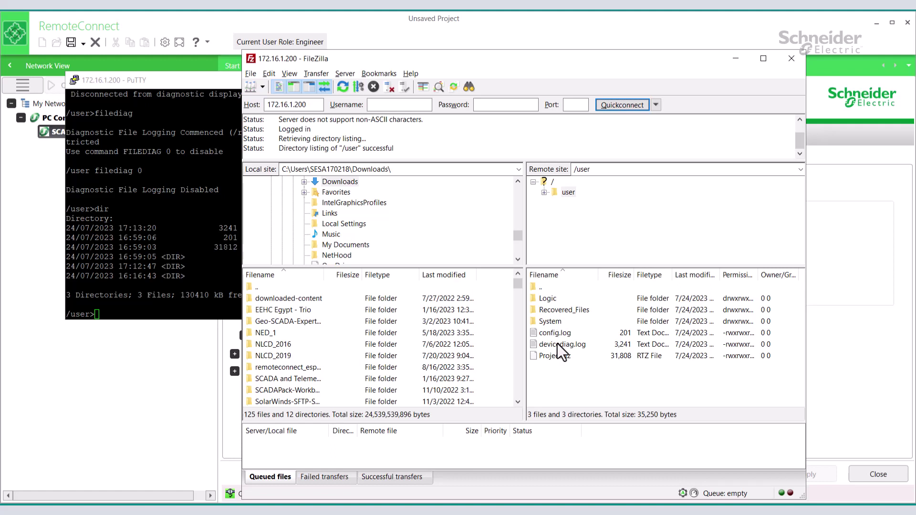
Step: Download devicediag.log to the local Downloads folder, overwriting the existing copy
left_click(557, 344)
right_click(558, 344)
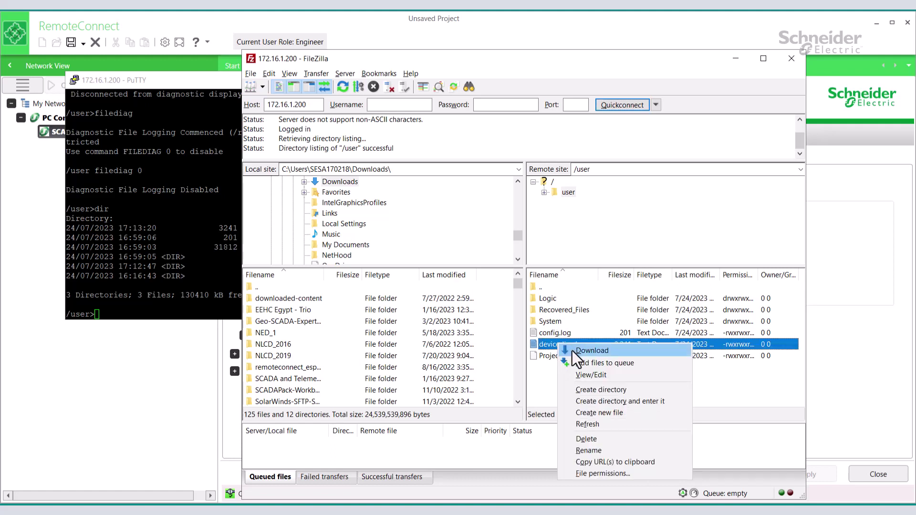
left_click(573, 352)
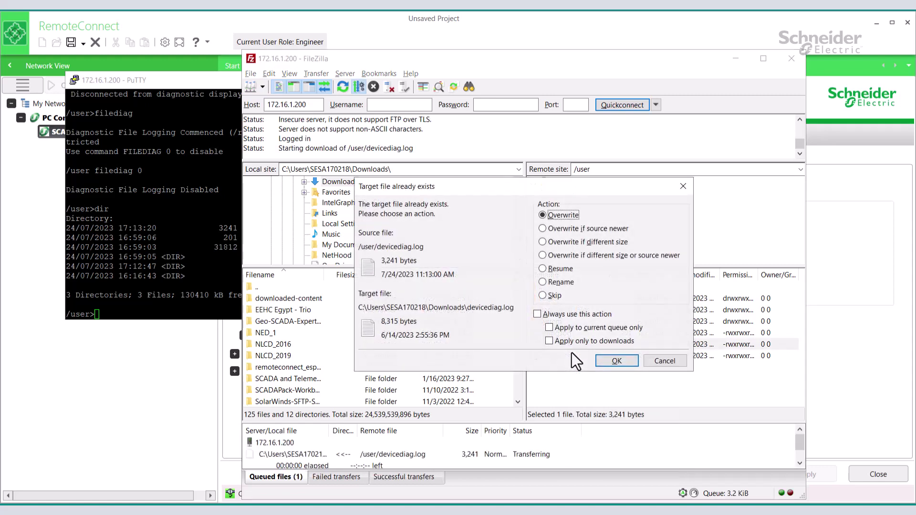
left_click(617, 362)
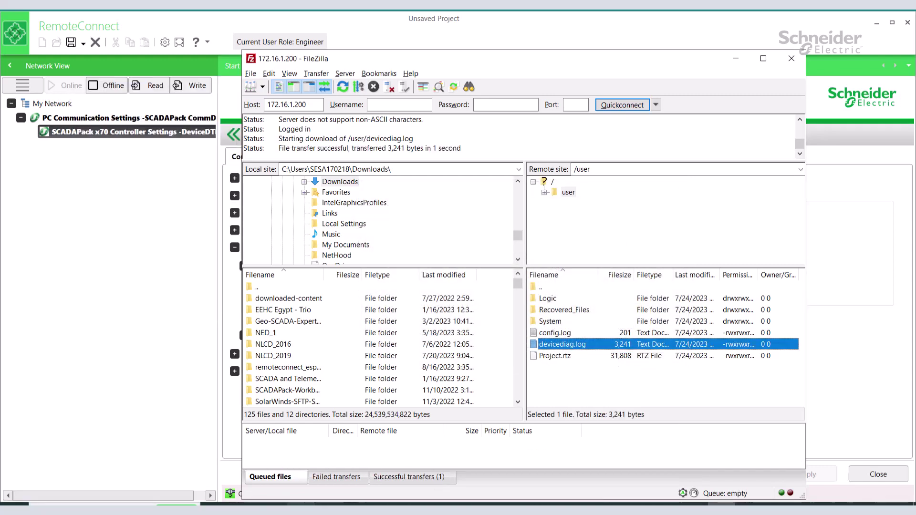
Step: Open devicediag.log from the Downloads folder in Notepad via File Explorer
key("super+e")
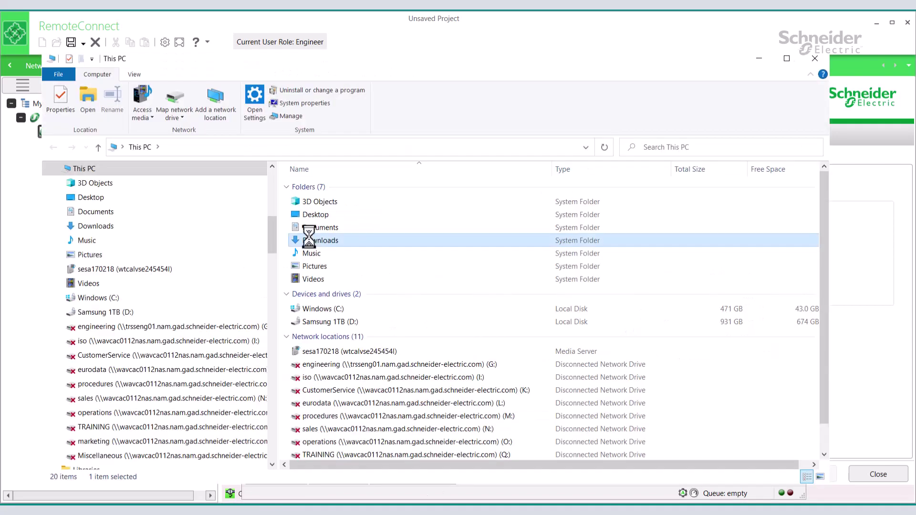
double_click(313, 237)
double_click(328, 200)
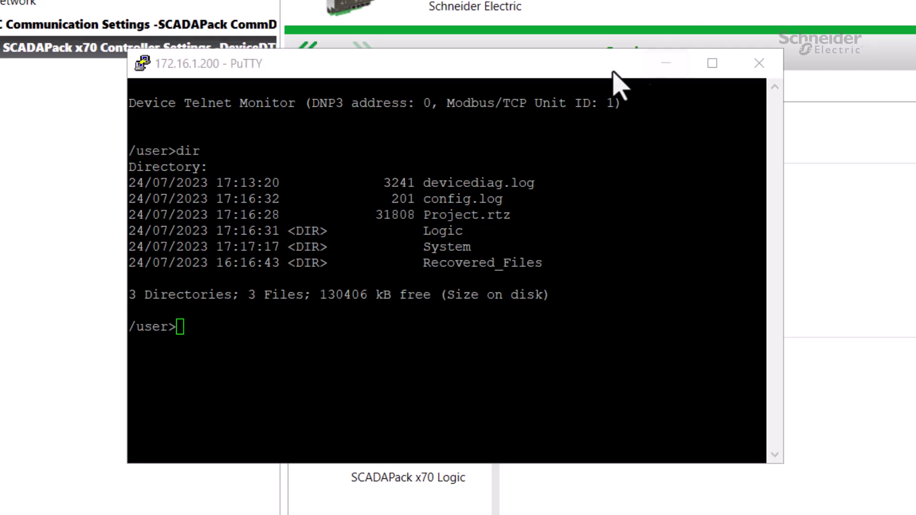
Step: Run 'sysdiag disable *' in the PuTTY session to switch off every diagnostic filter
left_click(582, 70)
type("sys")
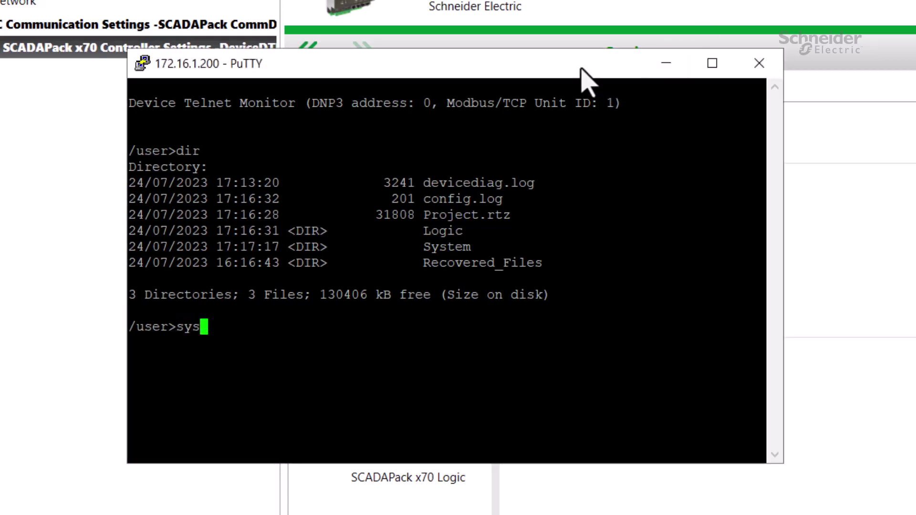
type("diag disable *")
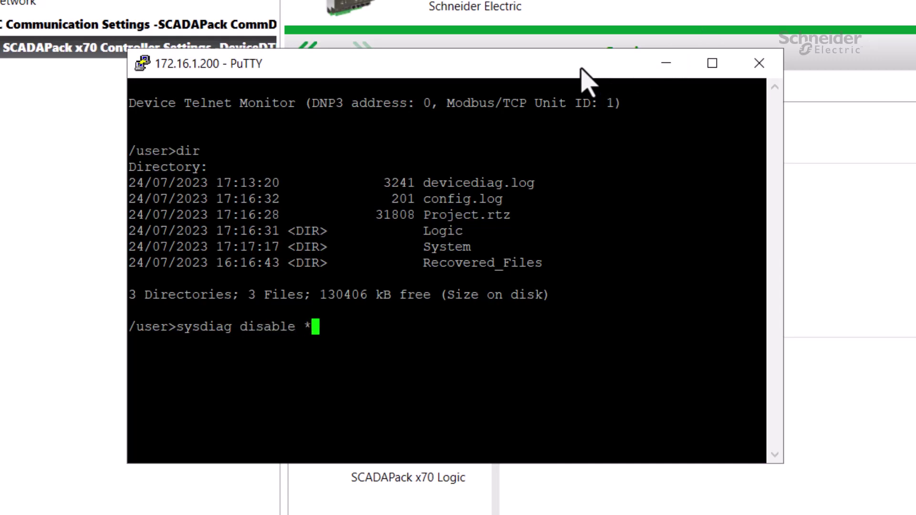
key("Return")
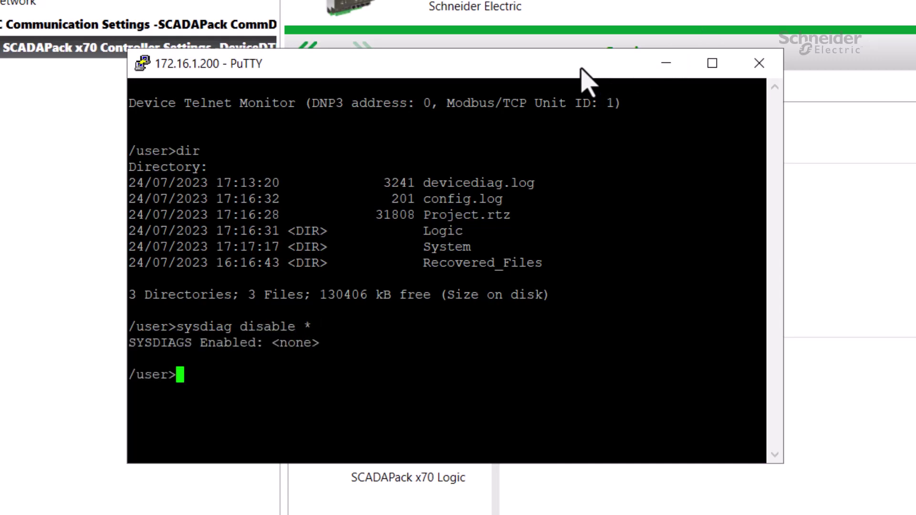